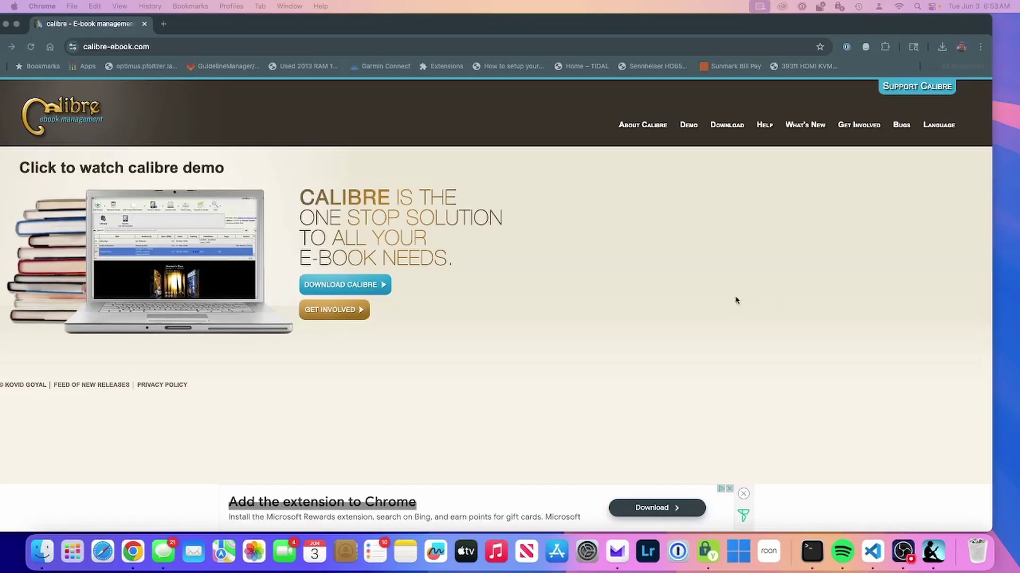
Download calibre-8.4.0.dmg for macOS from the calibre website's download page.
click(683, 313)
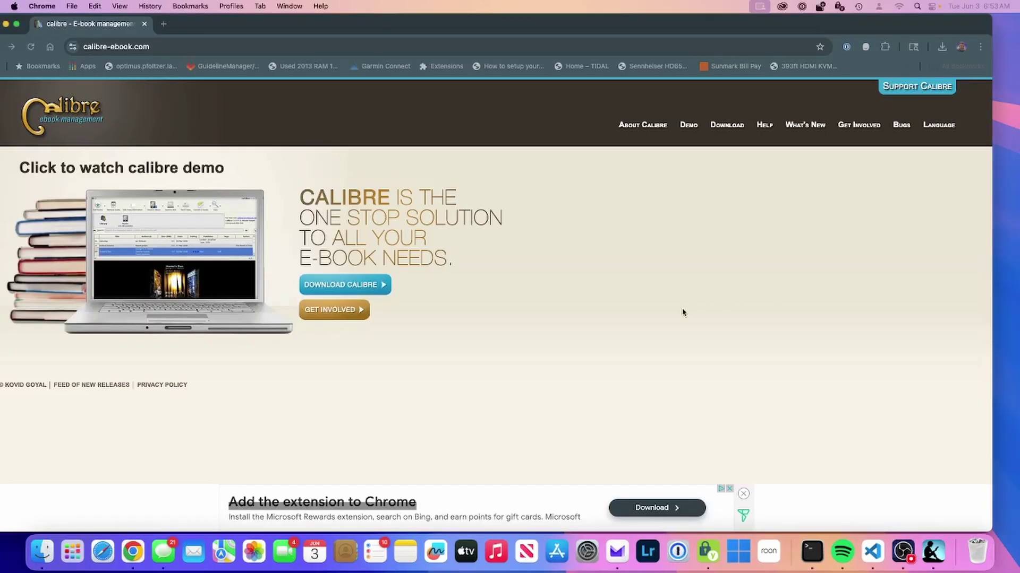
click(380, 288)
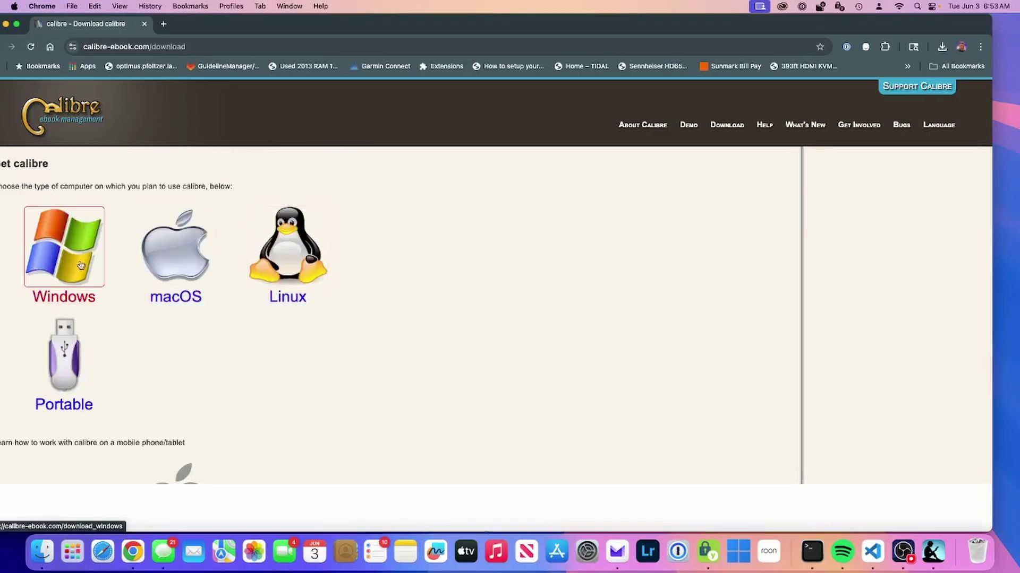
click(200, 267)
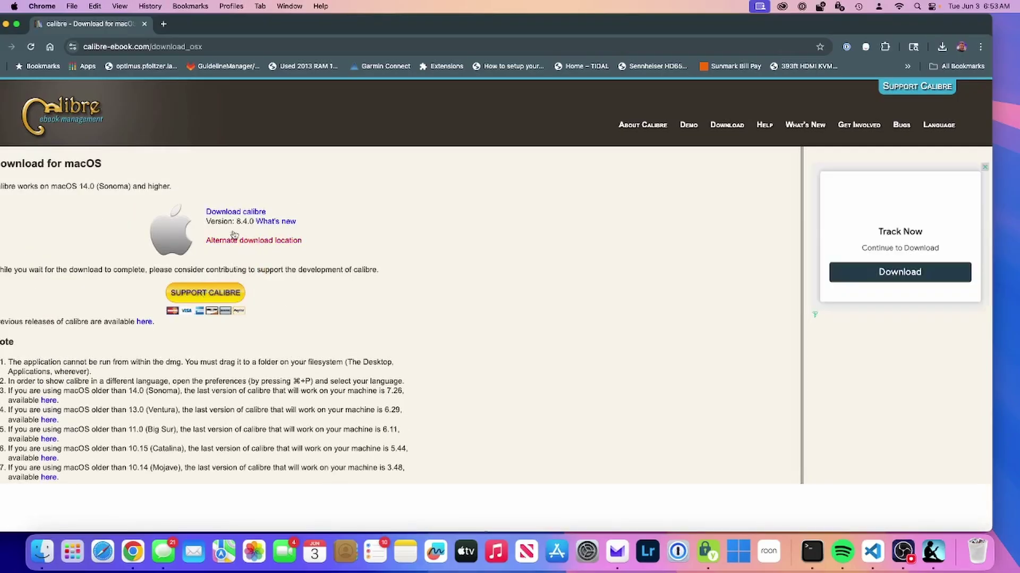
click(240, 213)
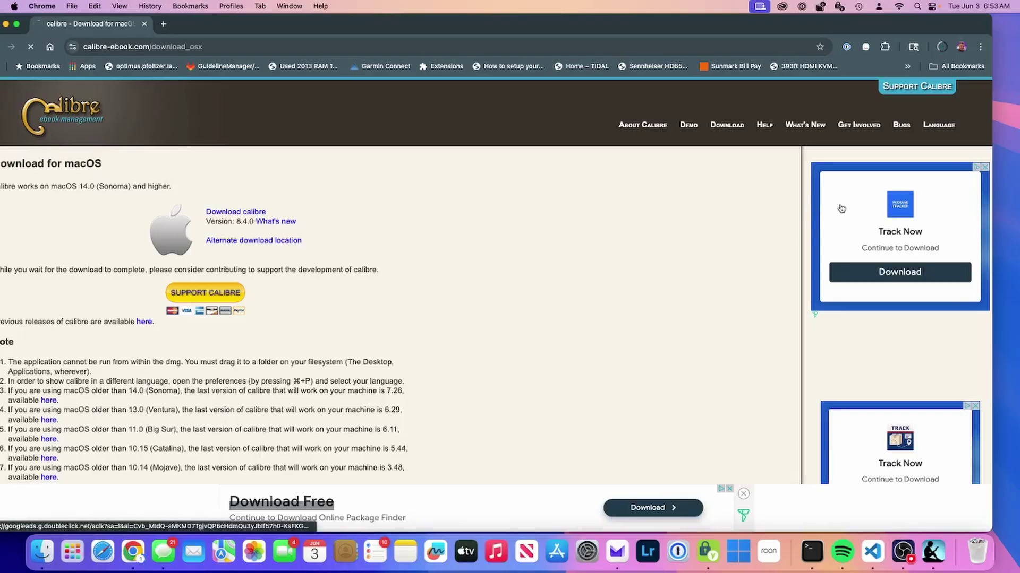
Open calibre-8.4.0.dmg from Downloads and copy calibre into Applications.
click(42, 552)
click(508, 64)
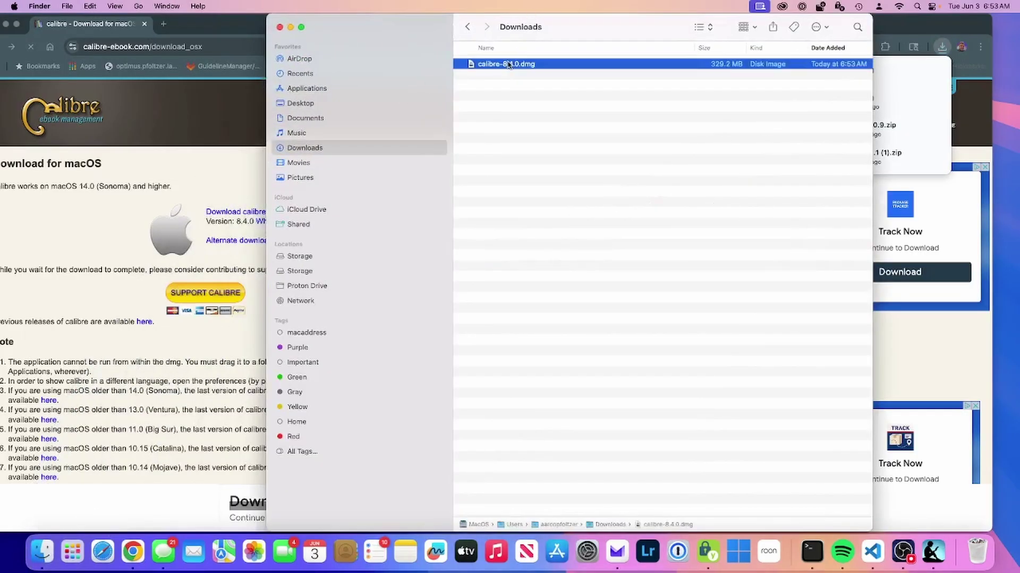
double_click(508, 65)
drag(419, 64, 319, 76)
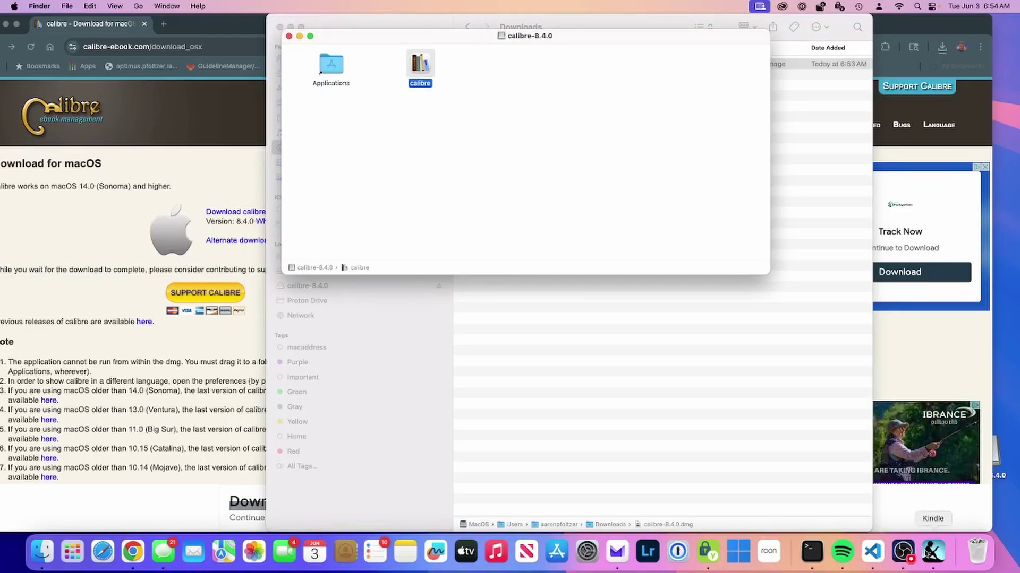
Launch calibre by searching 'calibre' in Launchpad.
click(72, 552)
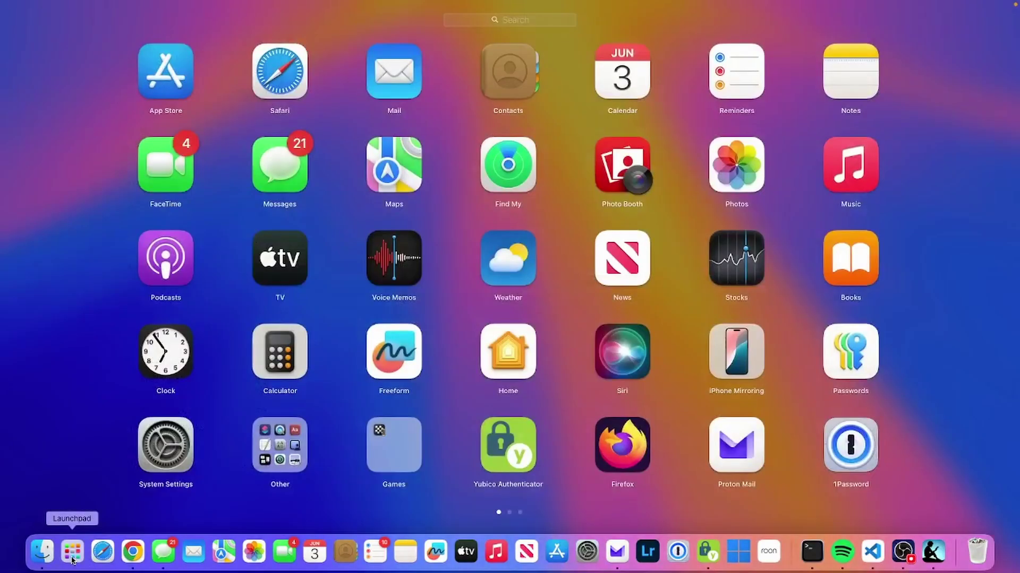
text(calibre)
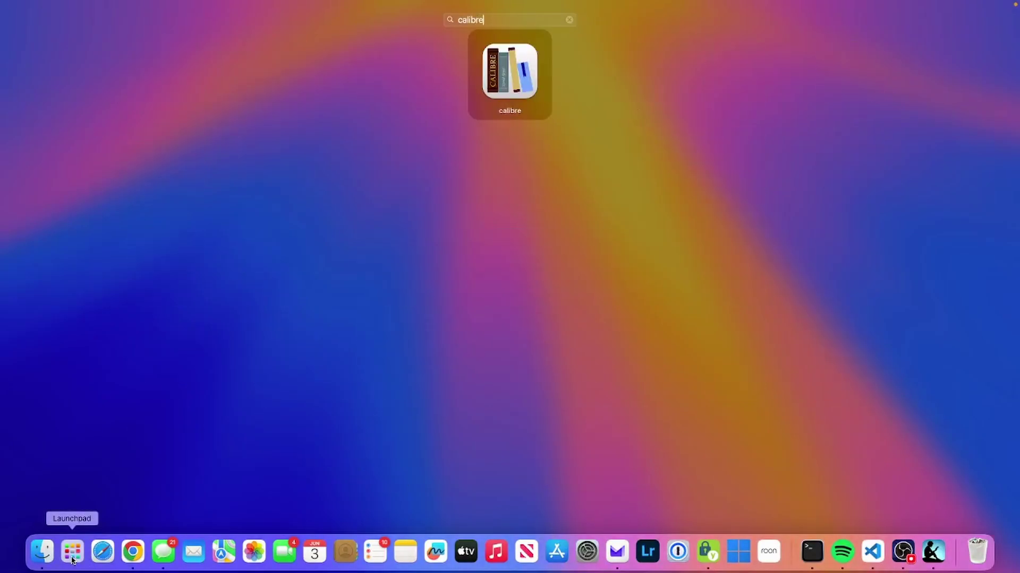
key(Return)
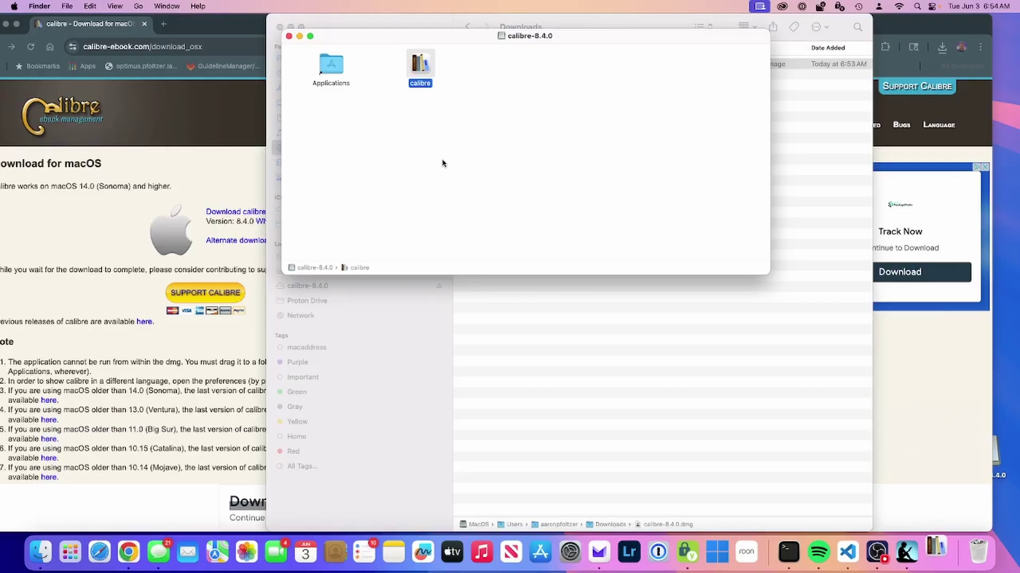
Allow calibre past Gatekeeper, keep default library, and pick Amazon Kindle PaperWhite as the device.
click(549, 234)
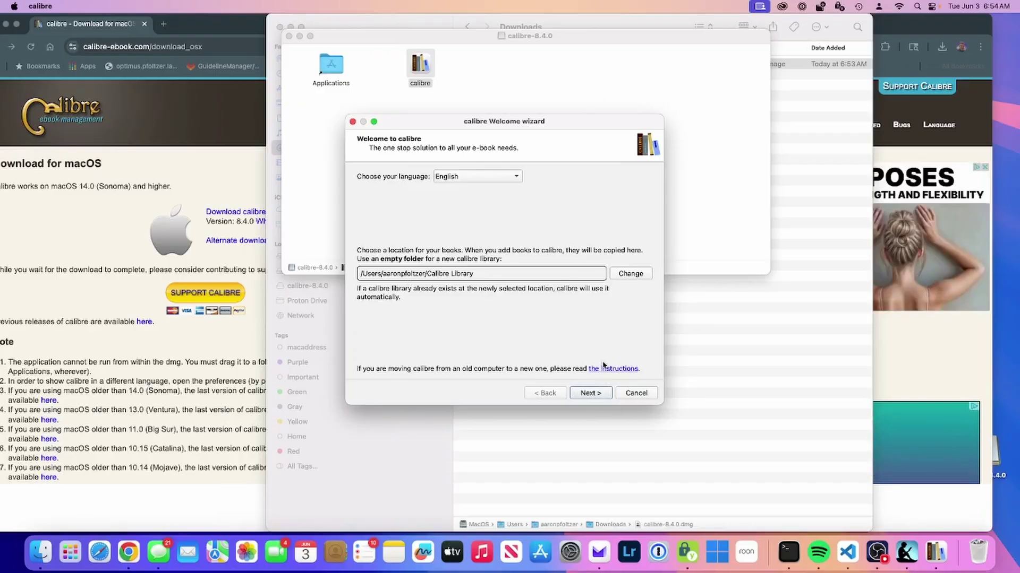
click(594, 393)
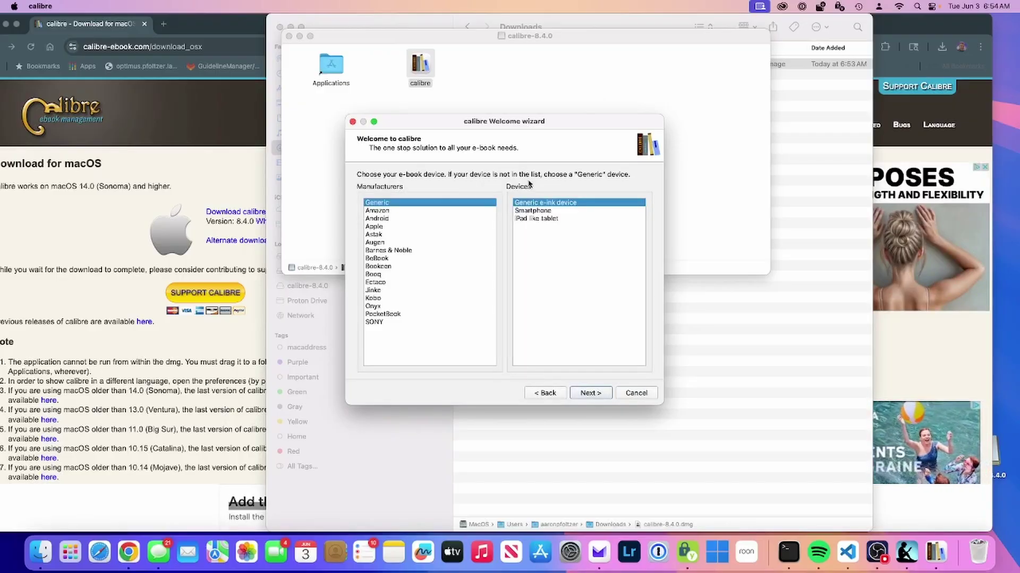
click(417, 211)
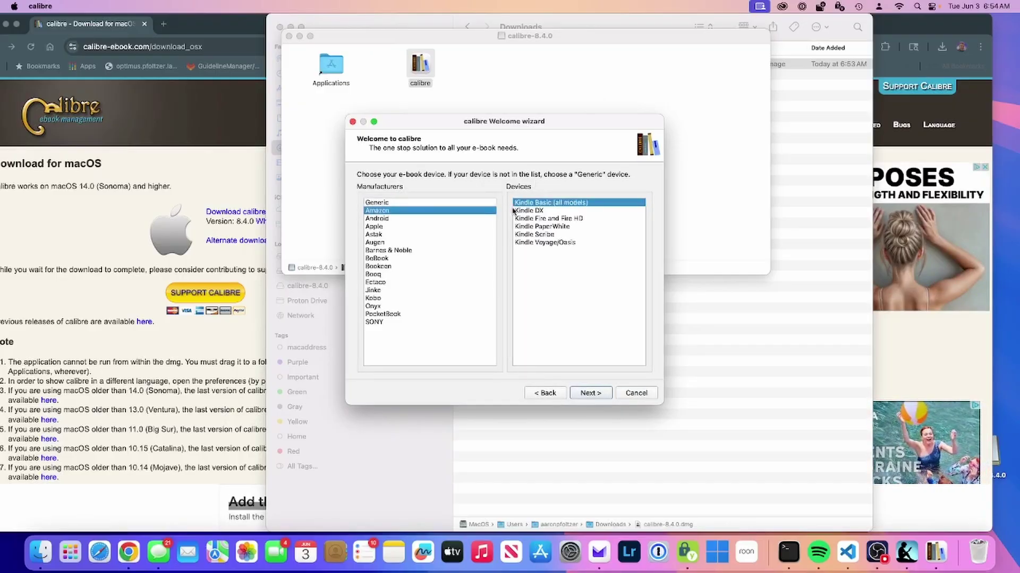
click(555, 227)
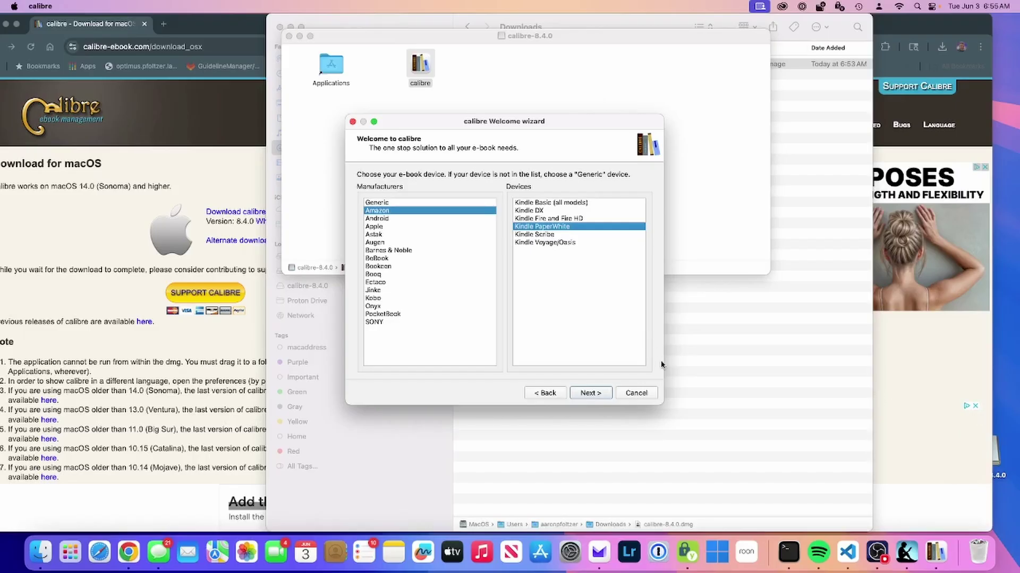
click(596, 393)
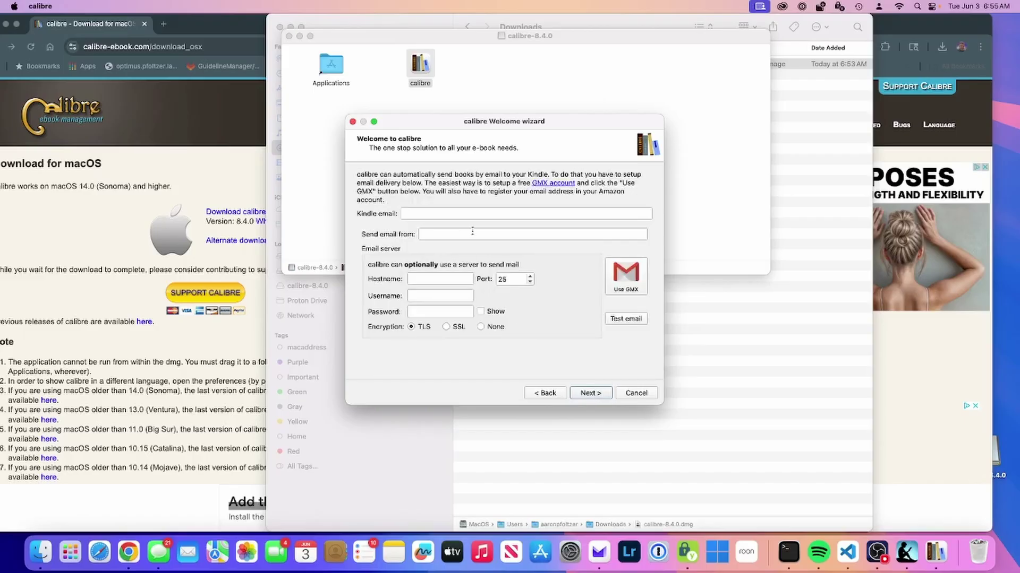
click(597, 394)
Finish the welcome wizard and select the Quick Start Guide in the library.
click(600, 396)
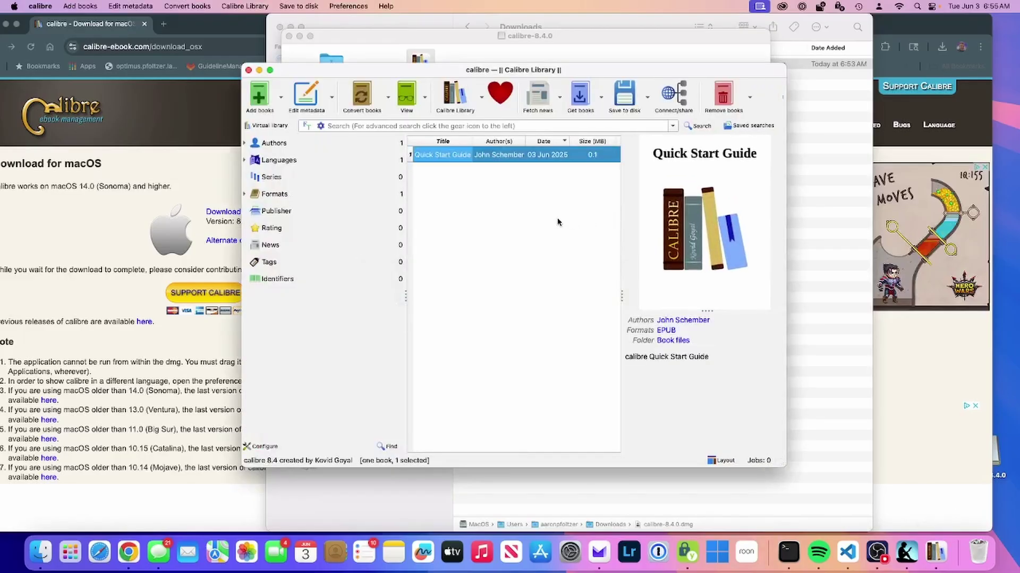
click(559, 222)
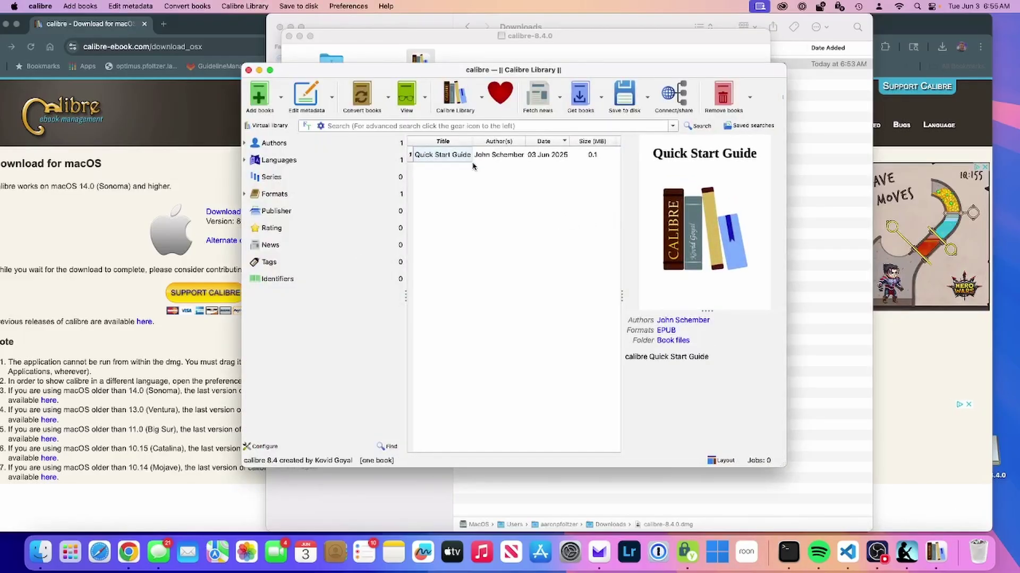
click(434, 161)
Move and enlarge the calibre library window to show more columns.
drag(368, 78, 295, 64)
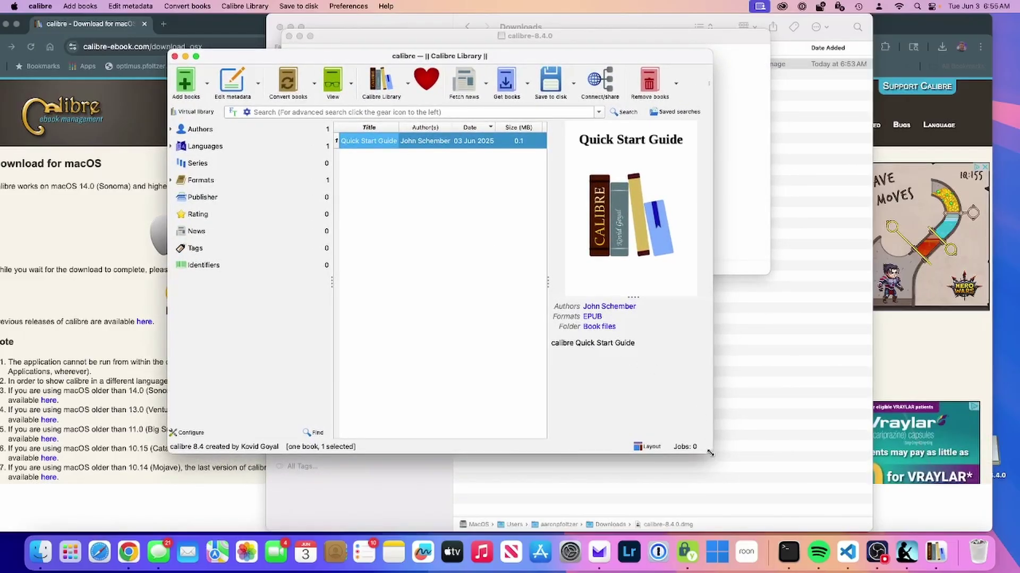
drag(710, 449, 821, 461)
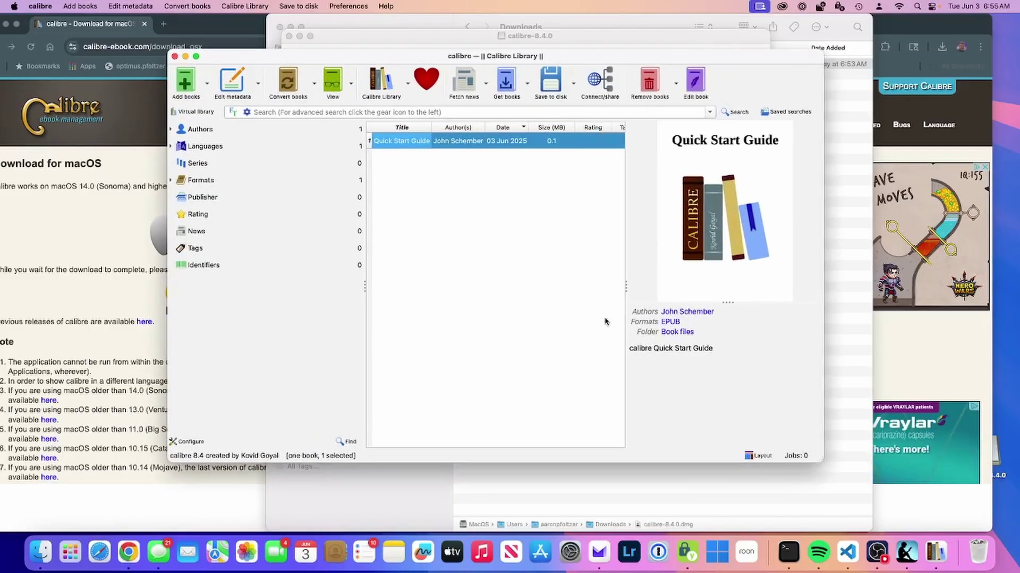
click(520, 244)
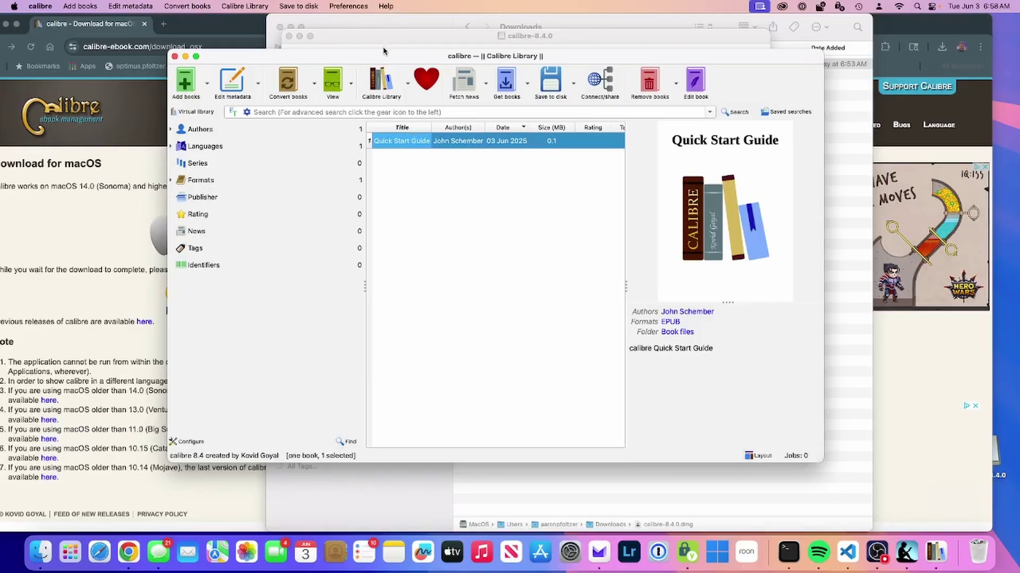
Install the KFX Input plugin from Preferences > Plugins > Get new plugins, filtered by 'kfx'.
drag(384, 56, 383, 45)
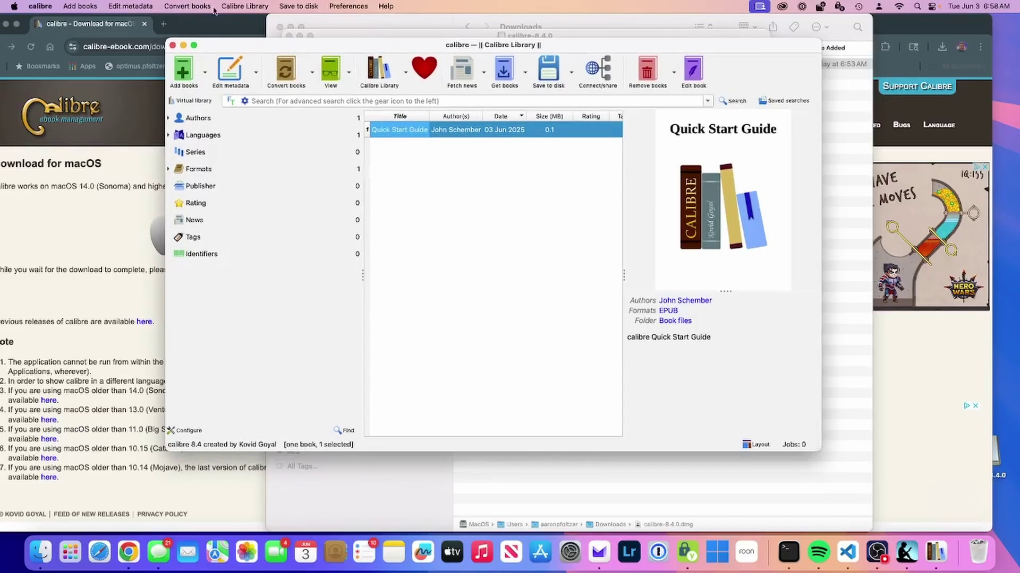
click(49, 6)
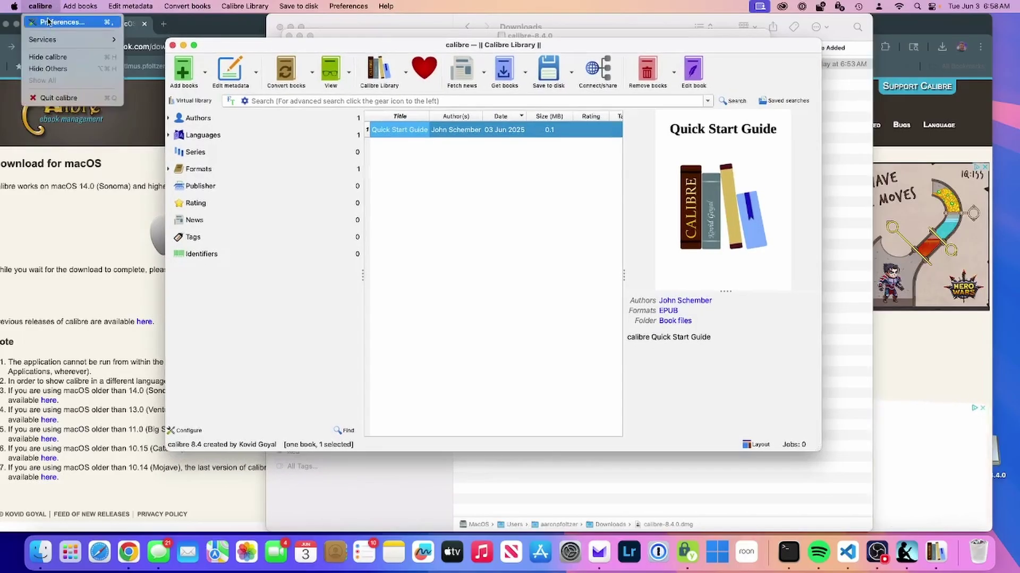
click(48, 23)
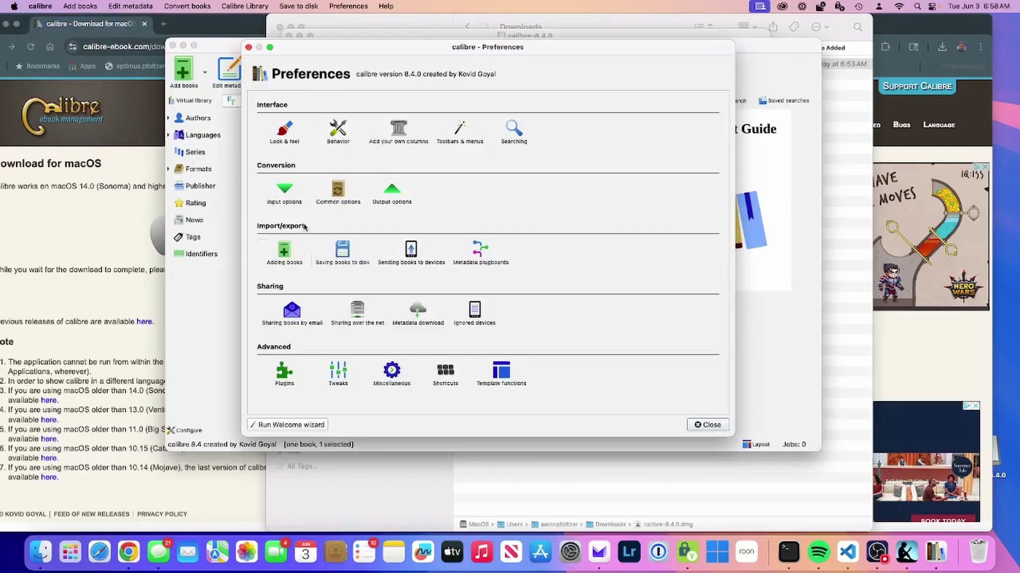
click(286, 371)
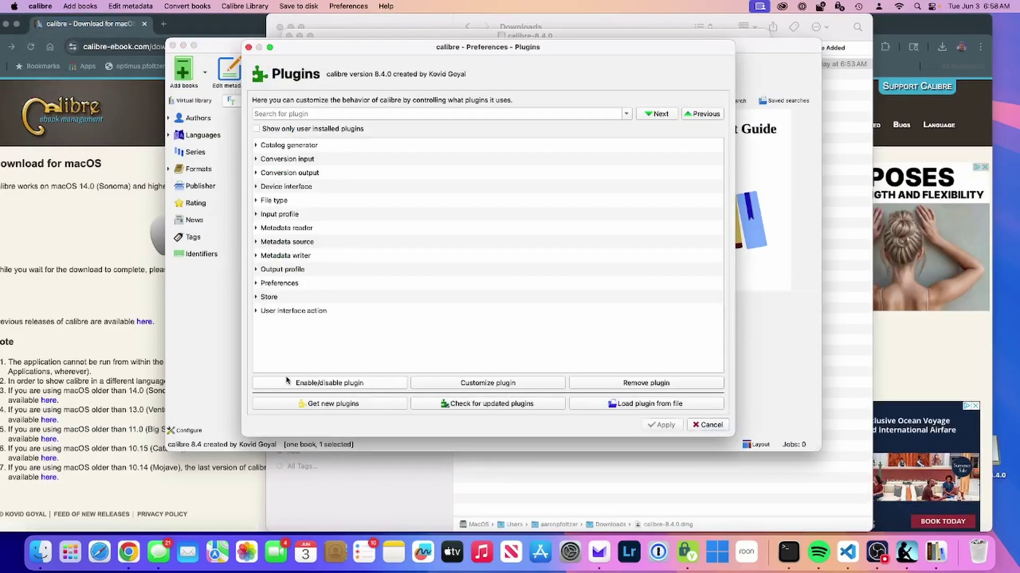
click(356, 407)
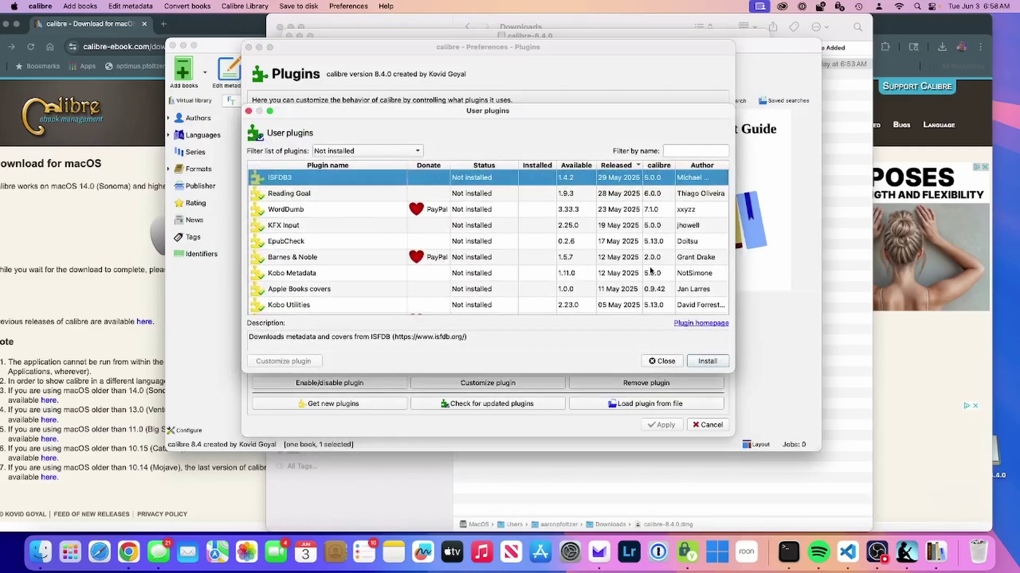
click(668, 150)
text(k)
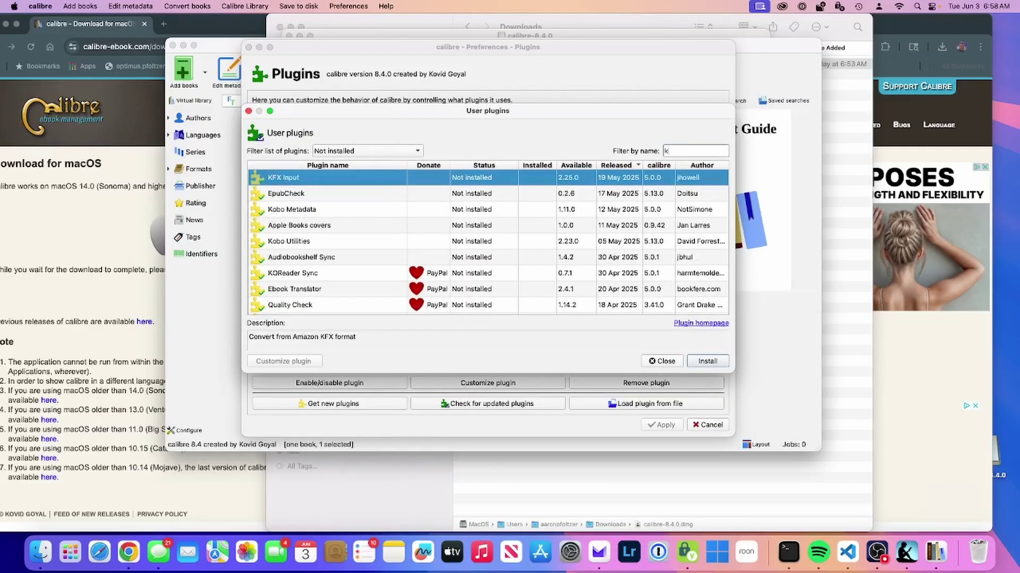
text(fx)
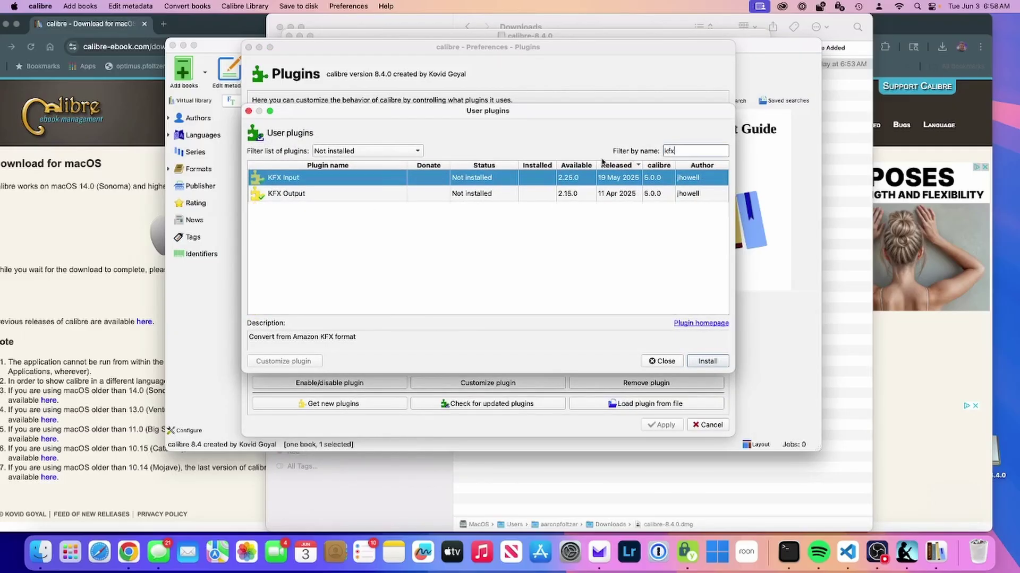
double_click(284, 178)
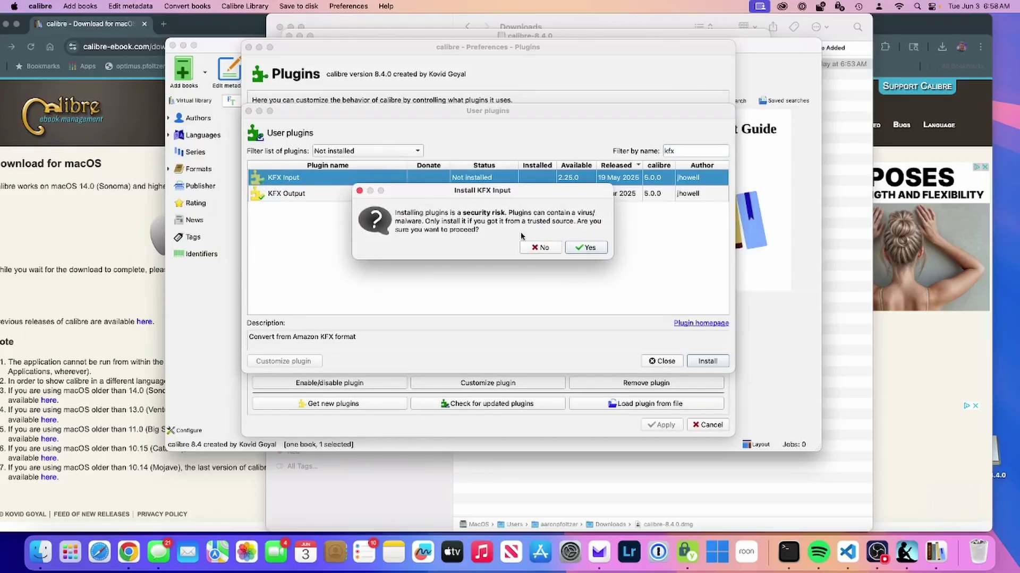
click(580, 248)
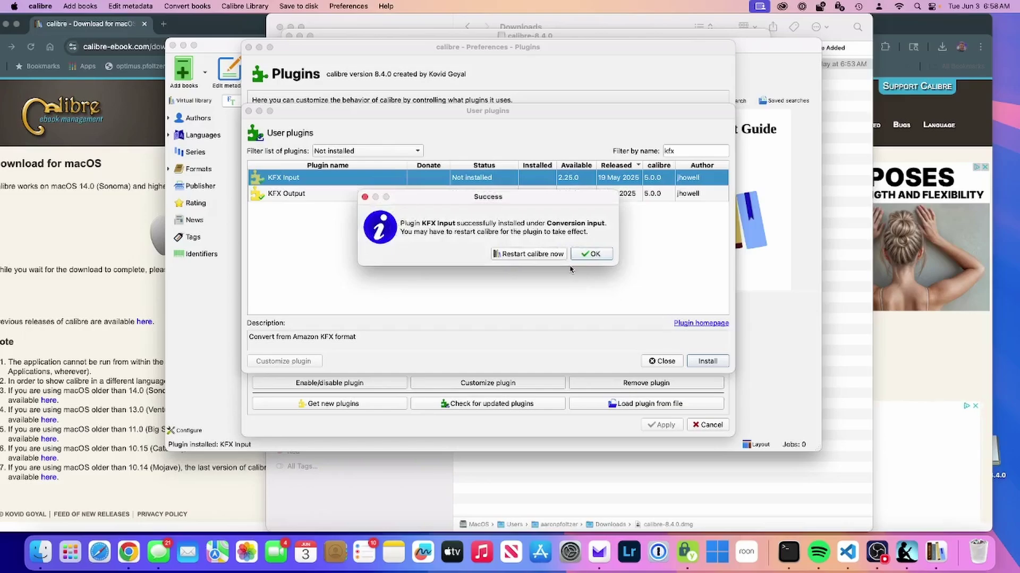
click(562, 260)
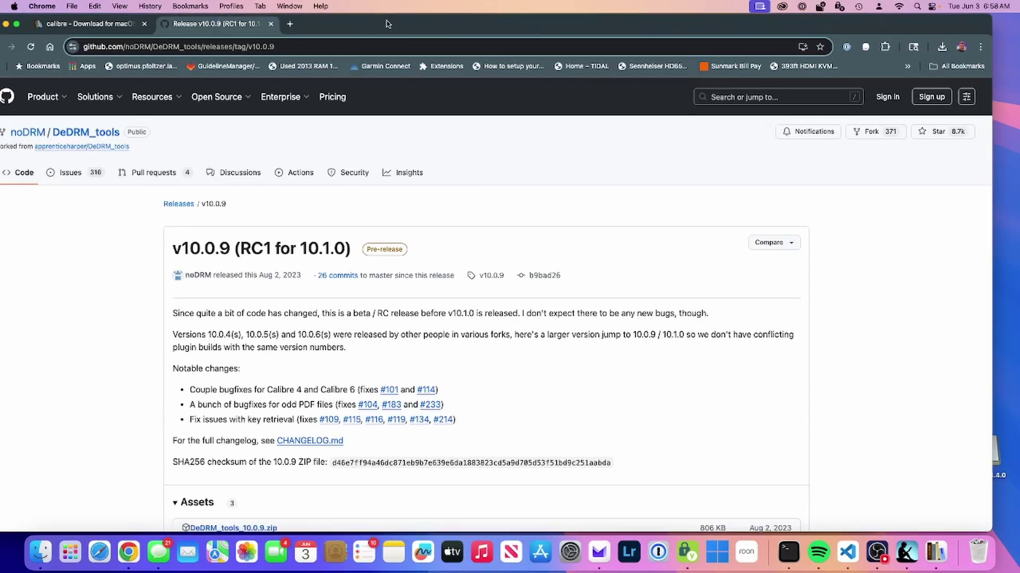
Scroll the DeDRM_tools v10.0.9 release page down to its Assets list.
drag(387, 23, 412, 23)
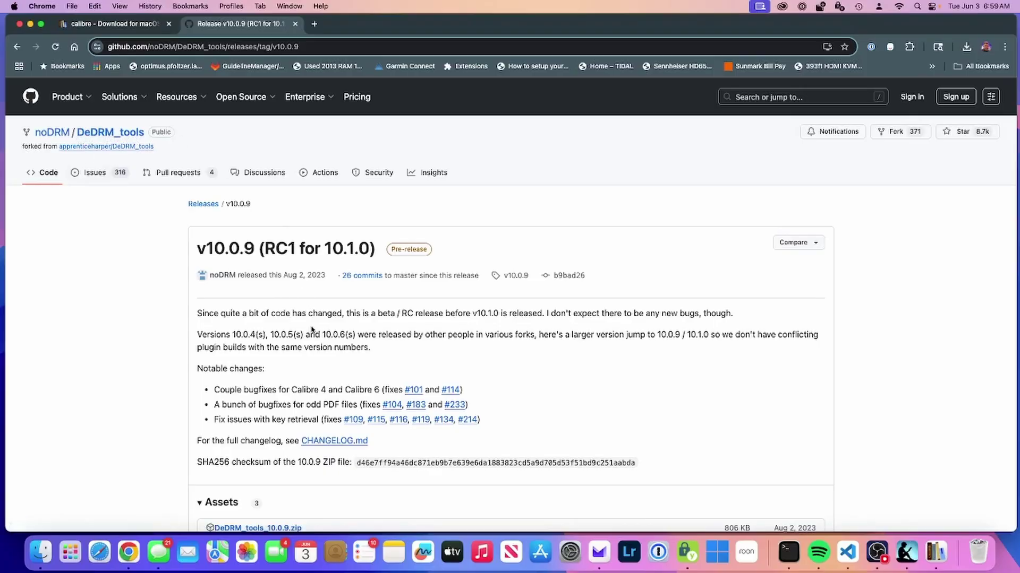
scroll(312, 329, down, 5)
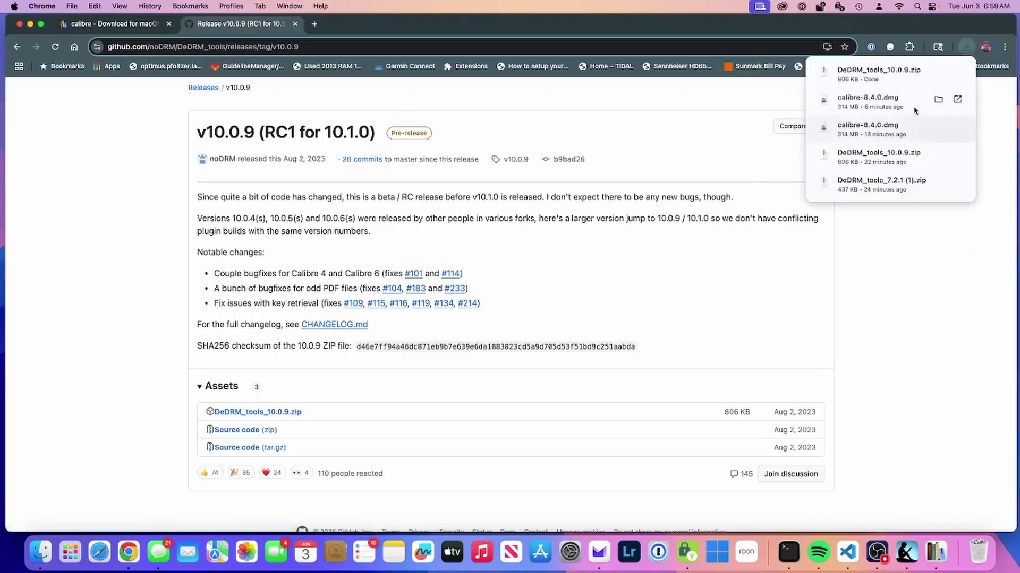
Close the calibre disk image window, then extract DeDRM_tools_10.0.9.zip and expand its folder.
click(41, 553)
click(290, 36)
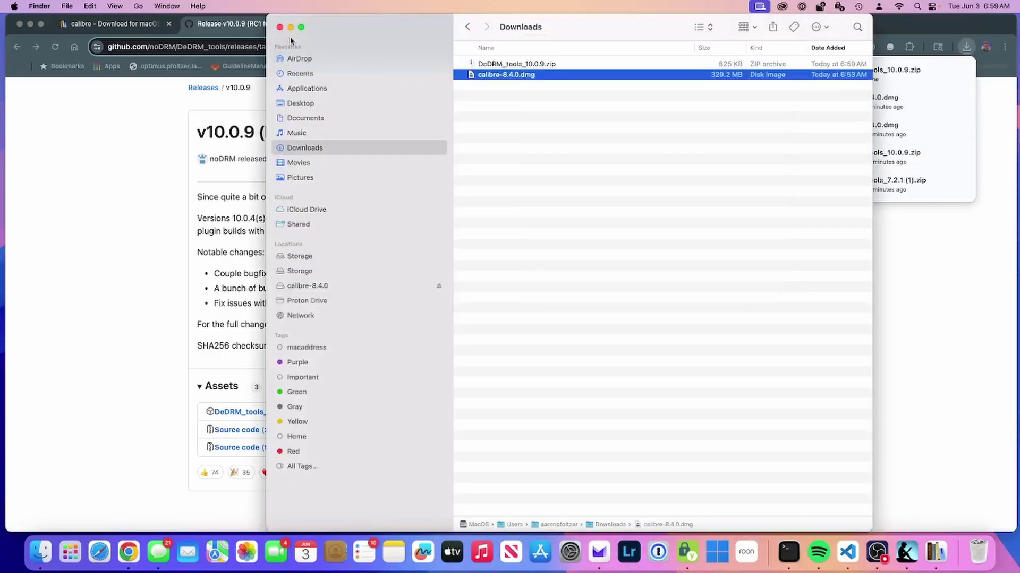
double_click(489, 63)
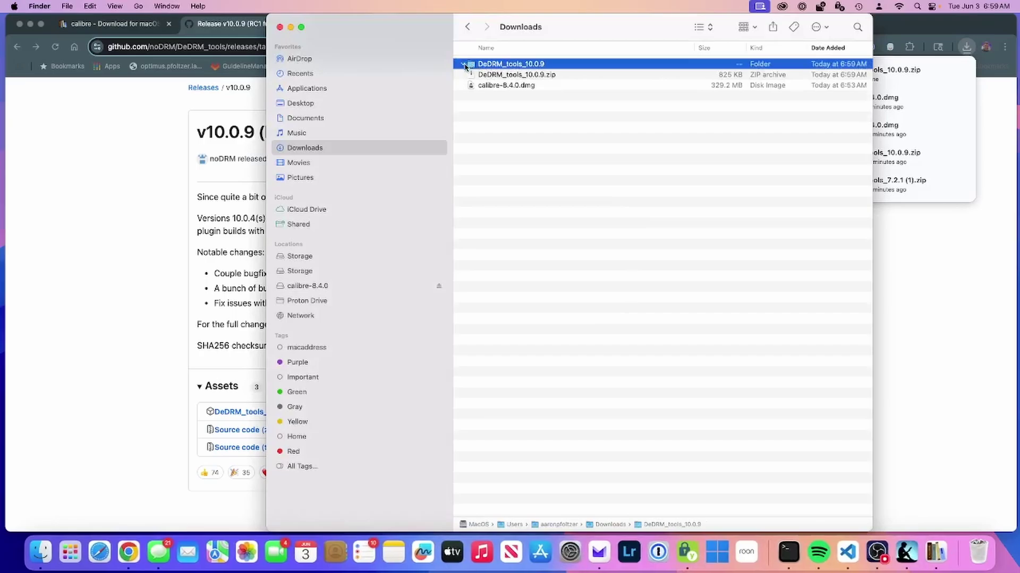
click(464, 65)
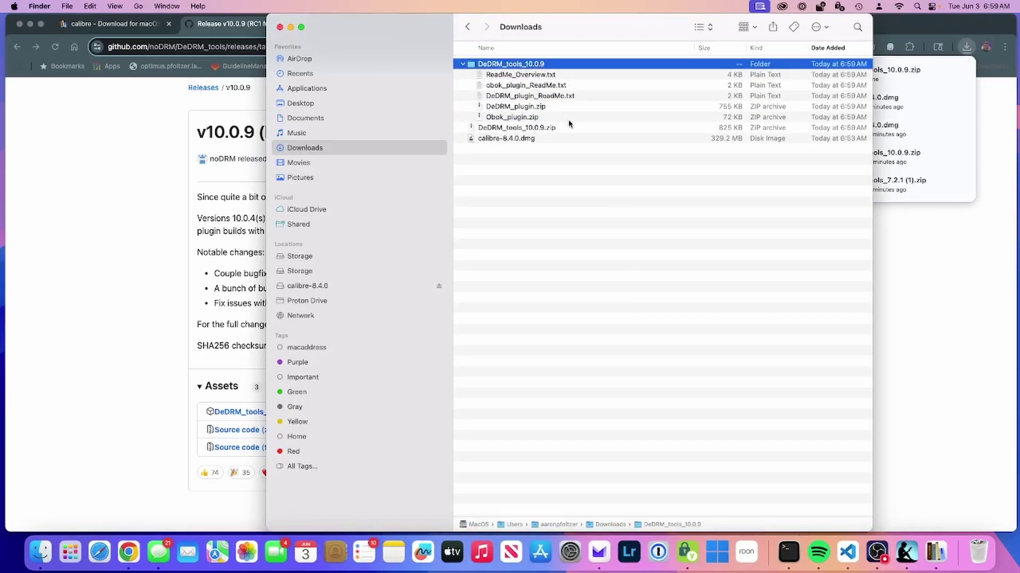
Install the DeDRM plugin from Downloads/DeDRM_tools_10.0.9/DeDRM_plugin.zip via Load plugin from file.
click(933, 554)
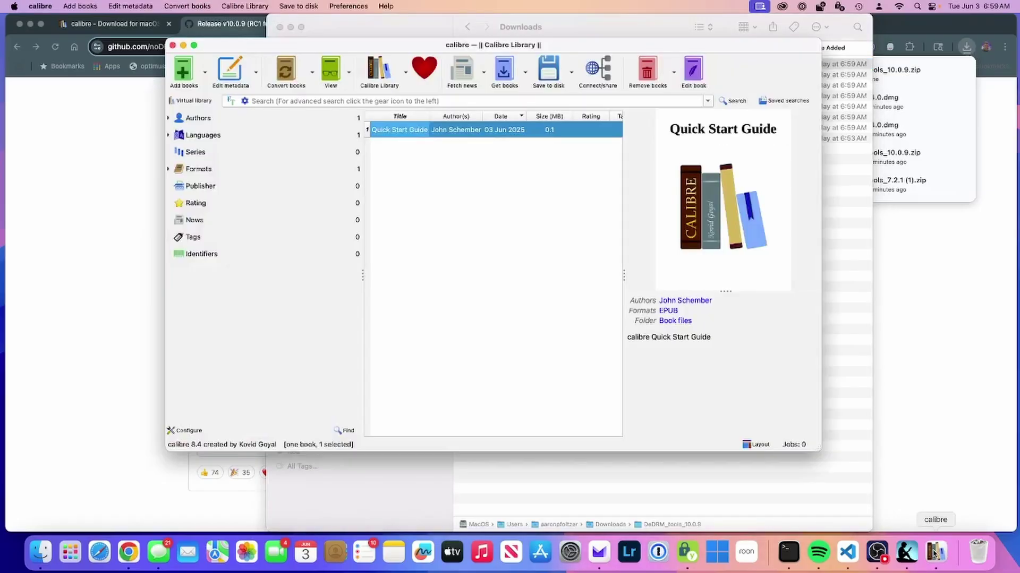
click(47, 6)
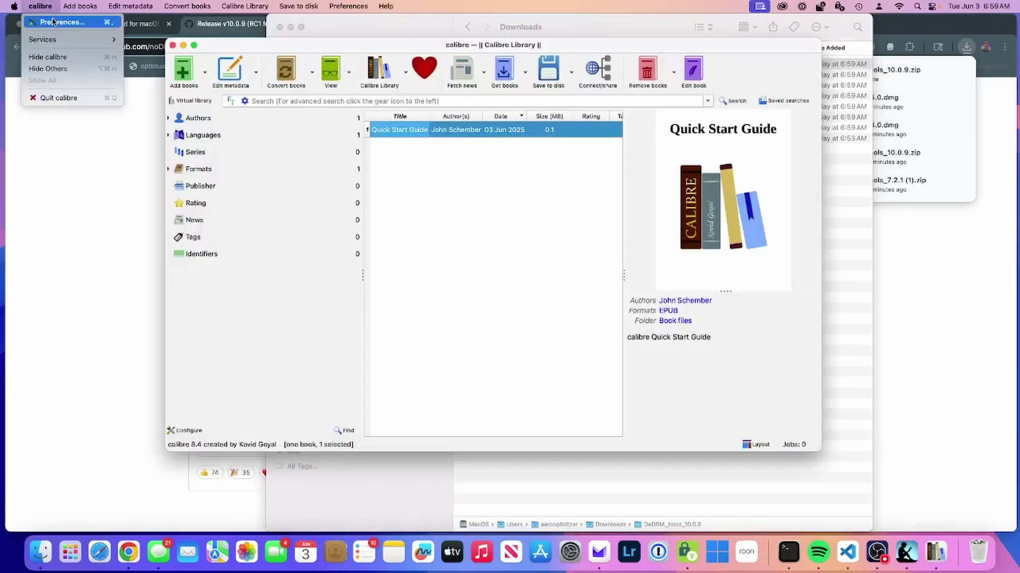
click(51, 22)
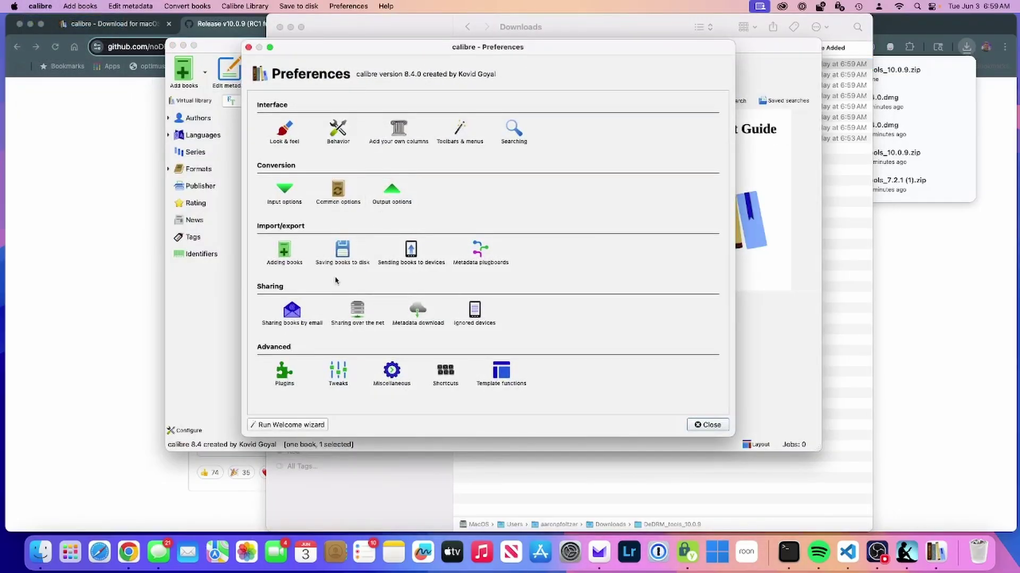
click(285, 372)
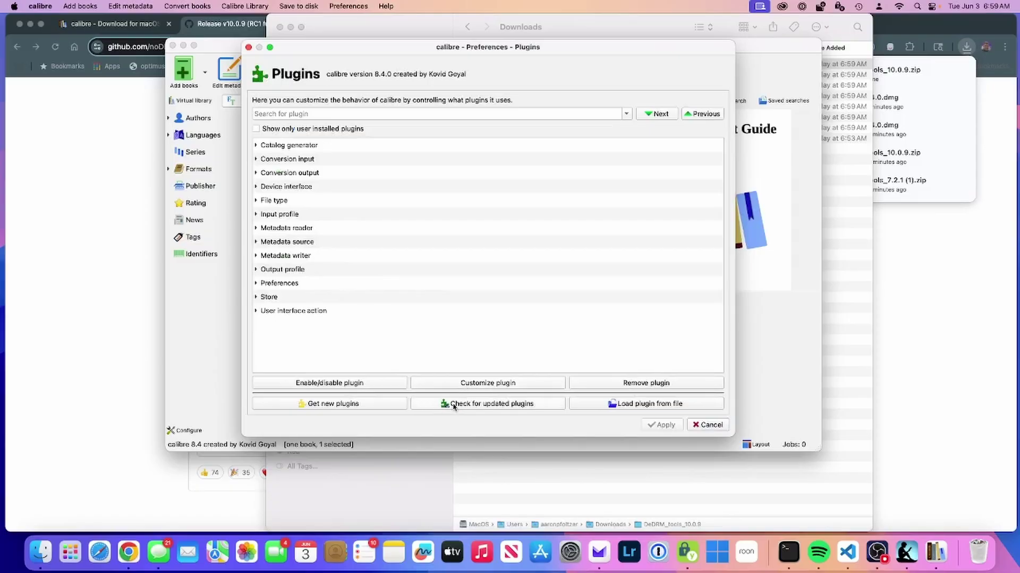
click(594, 405)
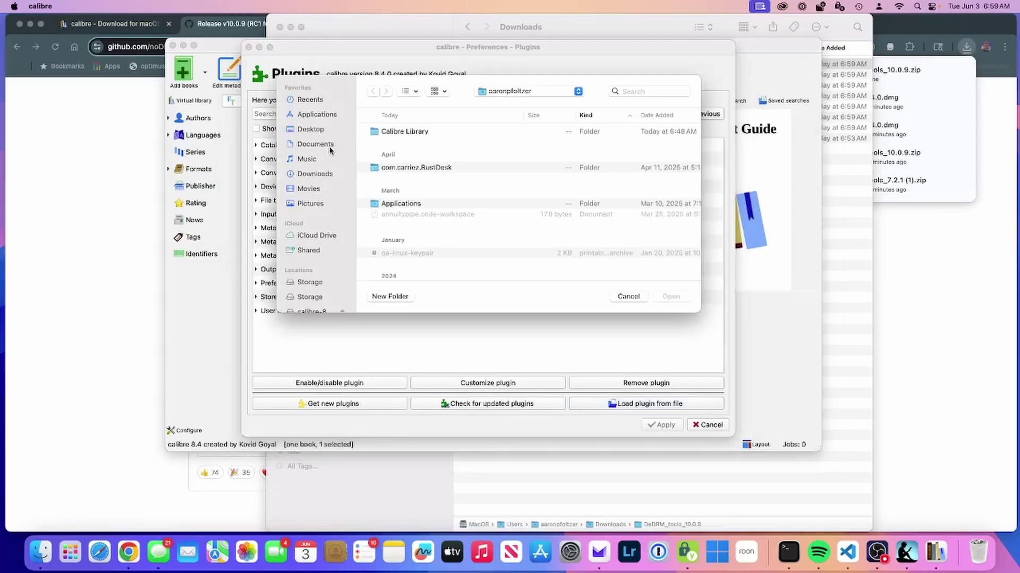
click(318, 172)
double_click(388, 134)
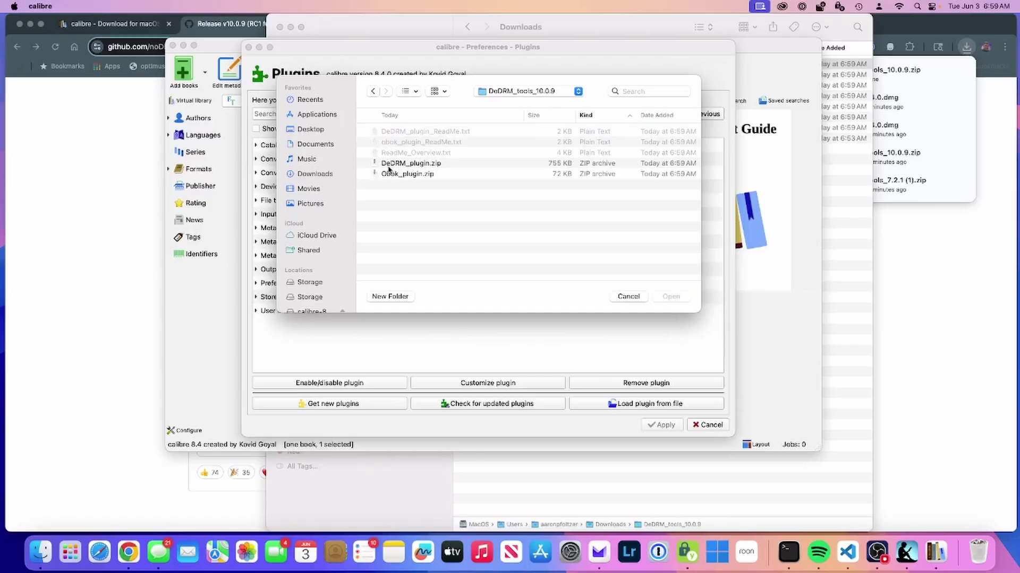
click(425, 165)
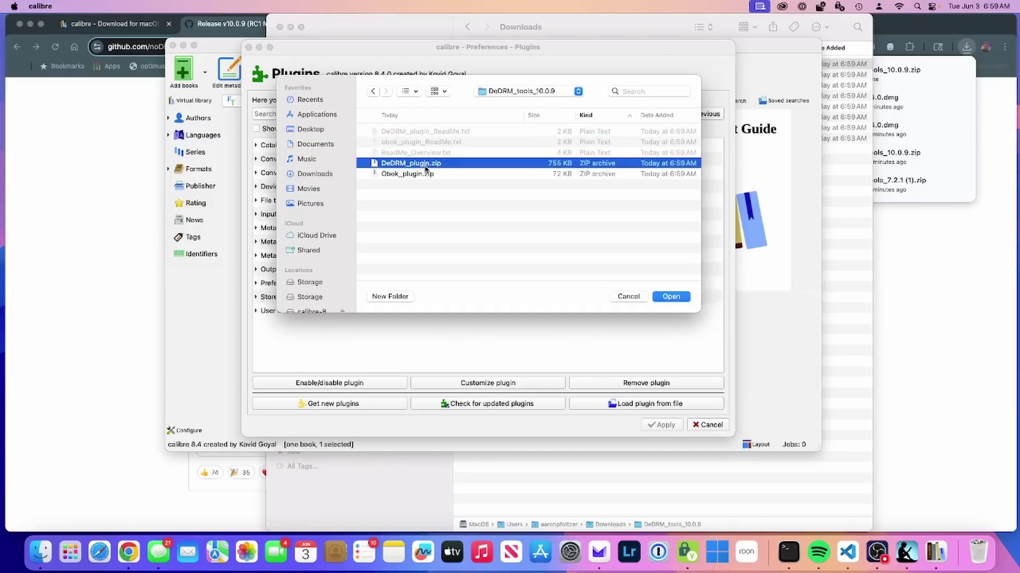
click(671, 296)
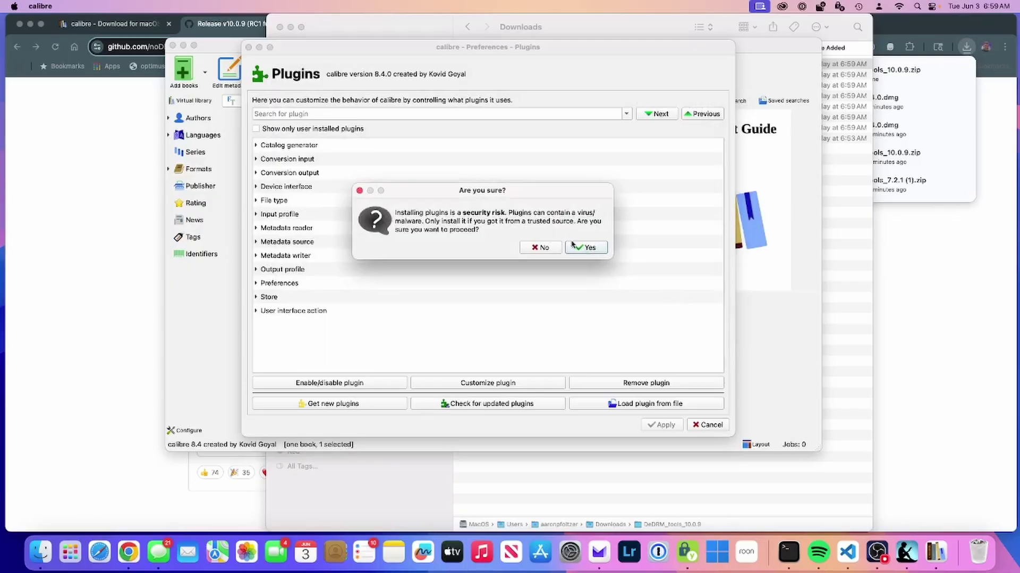
click(588, 247)
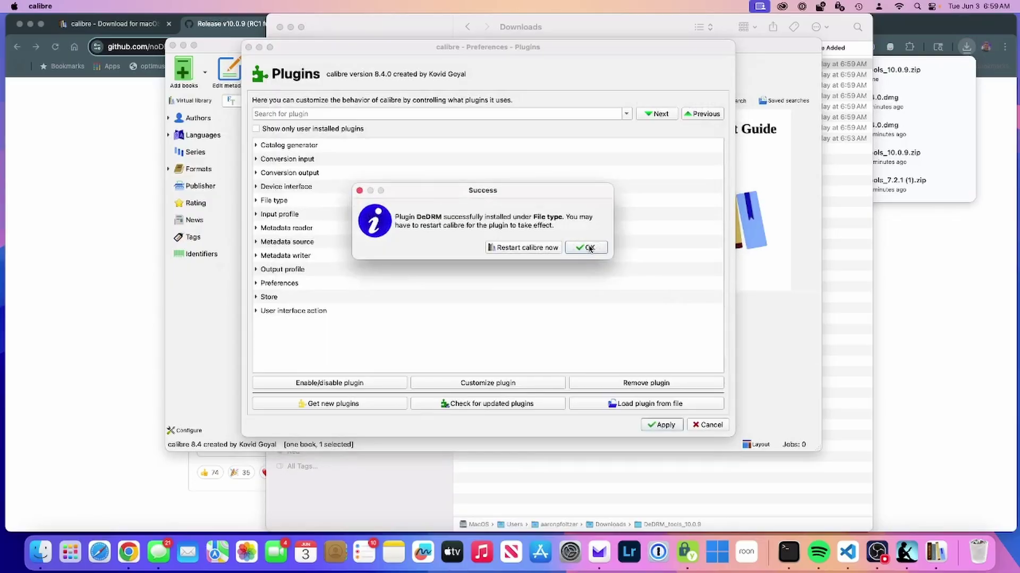
click(540, 248)
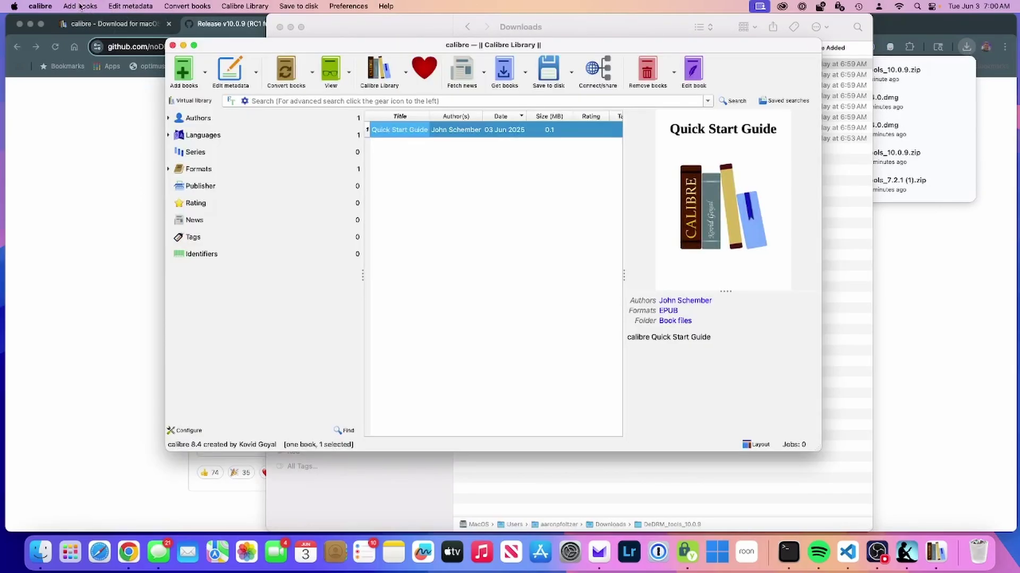
Find the DeDRM plugin in Plugins preferences by searching 'drm'.
click(48, 7)
click(51, 22)
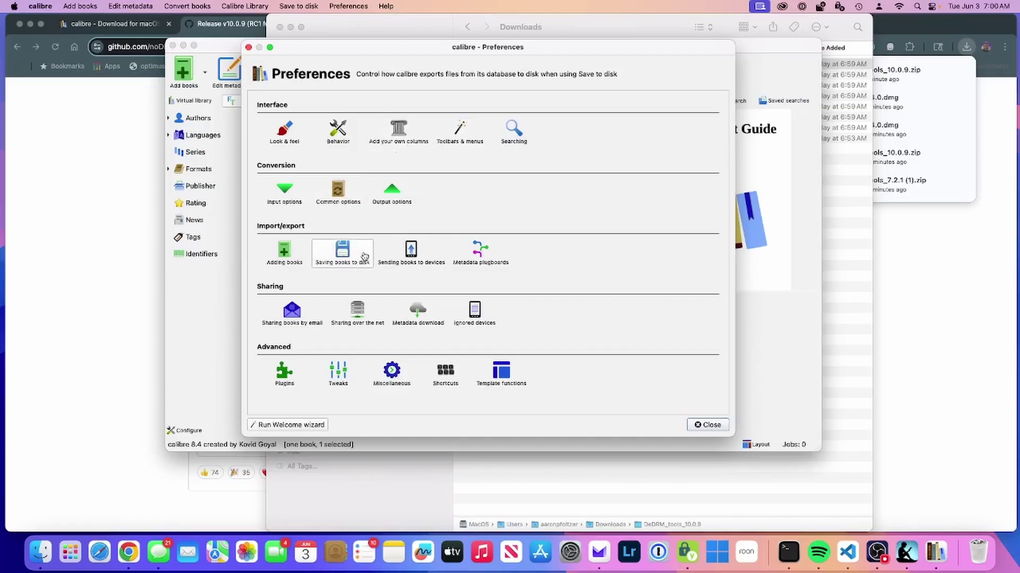
click(284, 372)
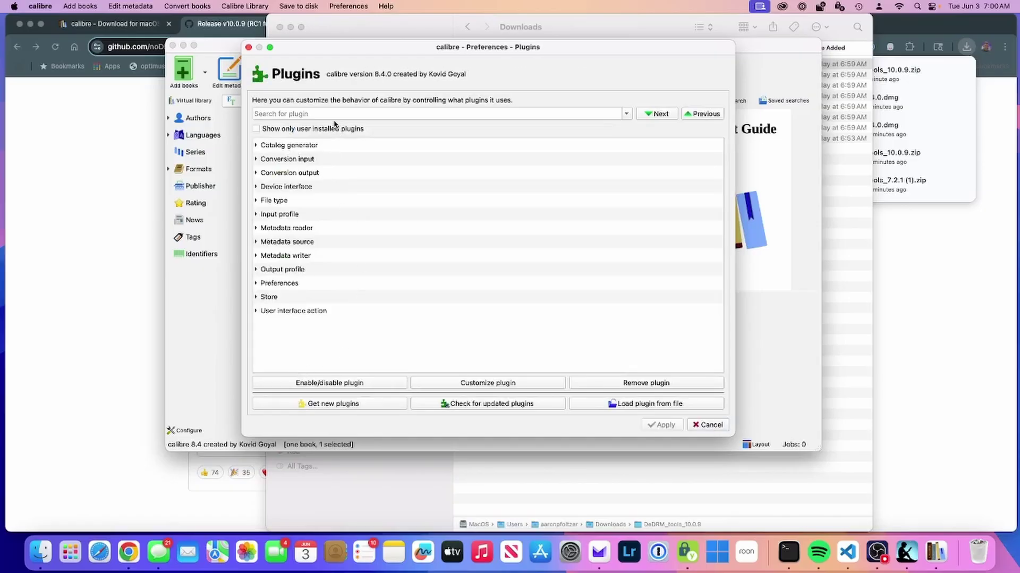
click(334, 114)
text(dr)
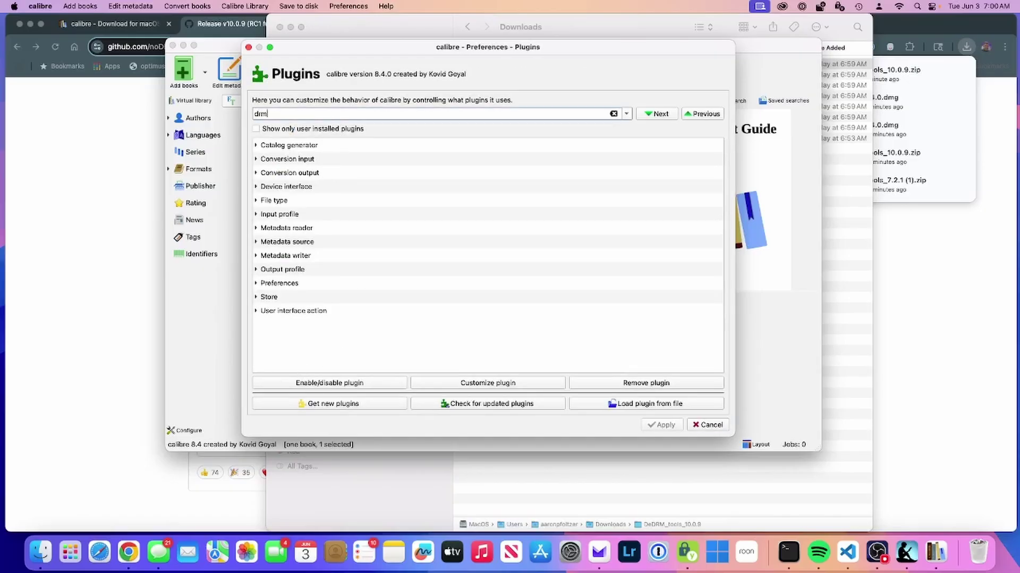
text(m)
key(Return)
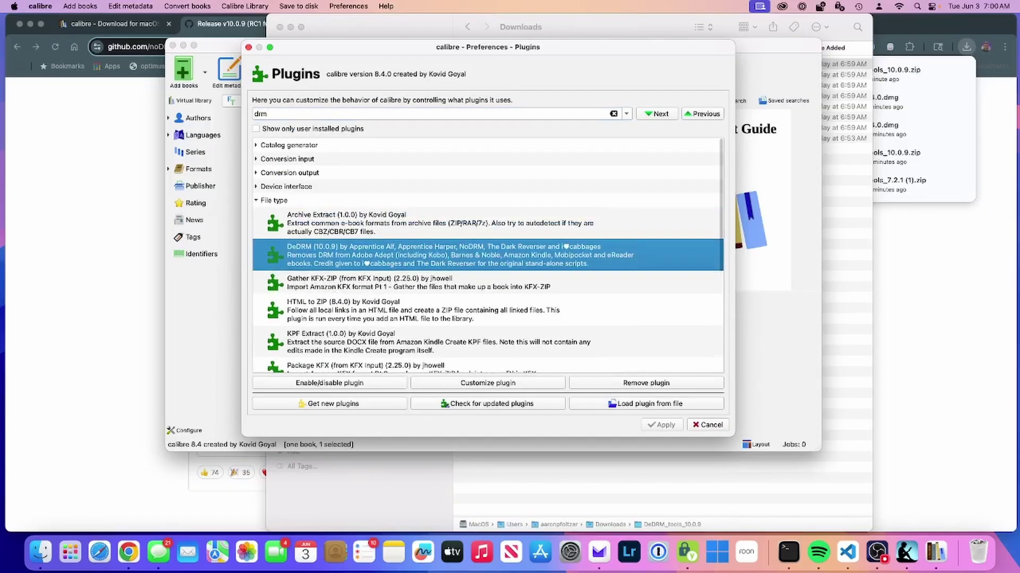
Add a Kindle eInk serial number in DeDRM's settings, confirm, and apply plugin preferences.
click(465, 385)
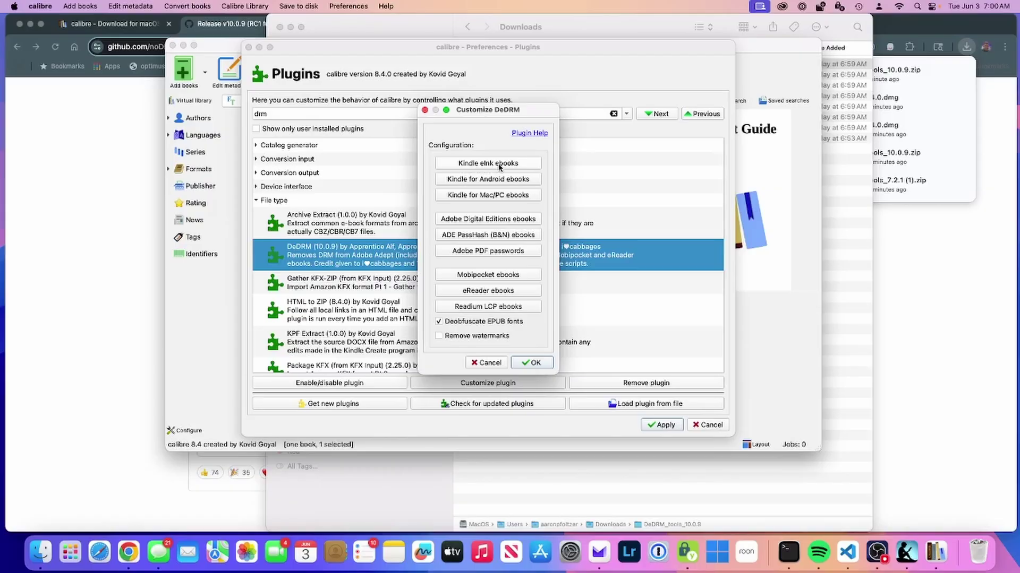
click(499, 165)
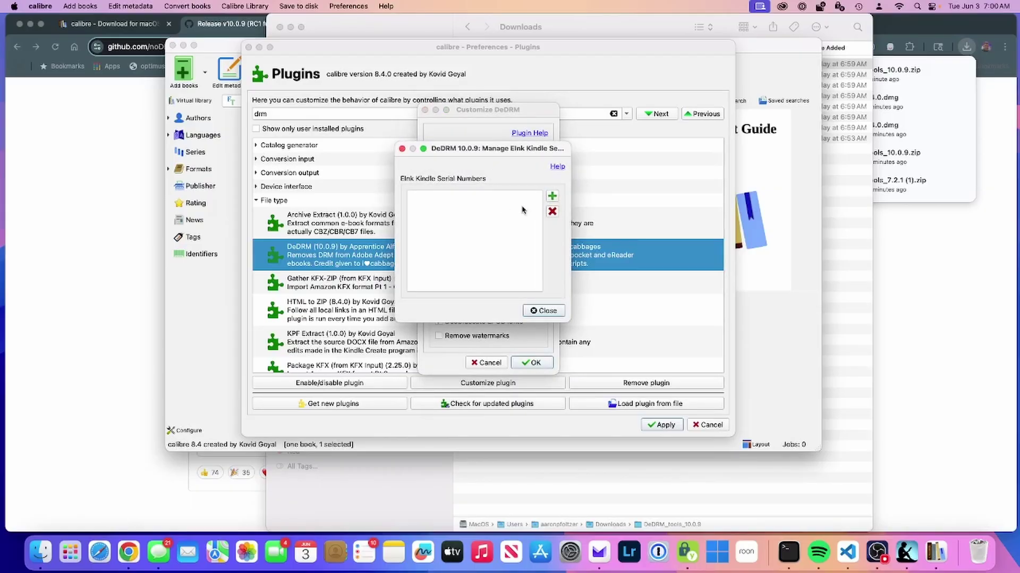
click(552, 195)
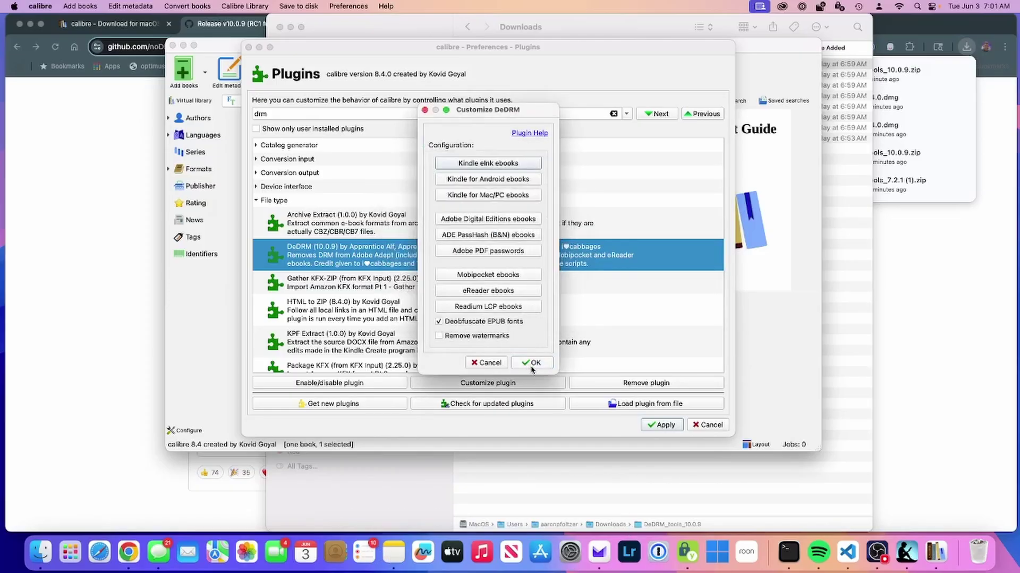
click(531, 364)
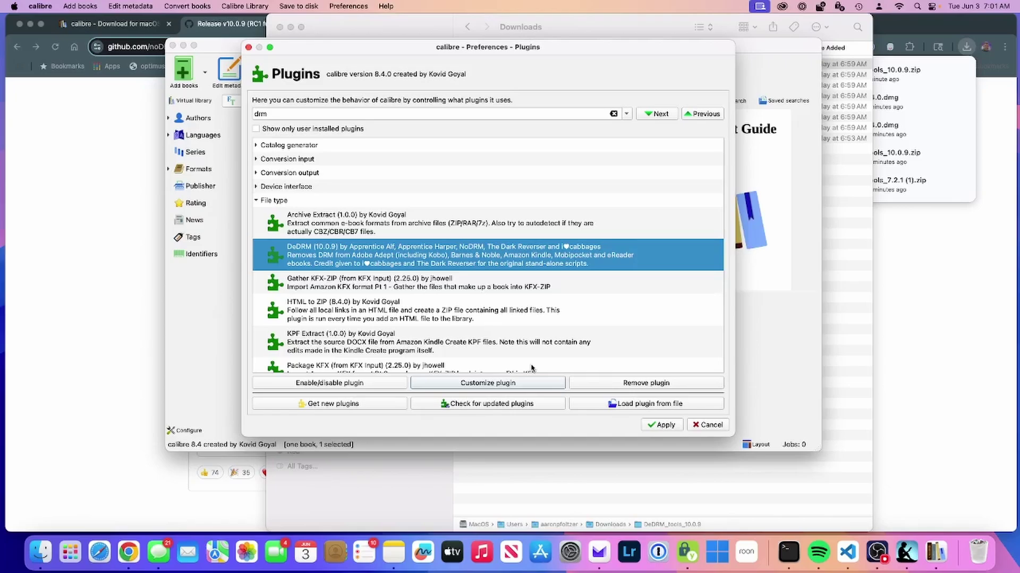
click(667, 427)
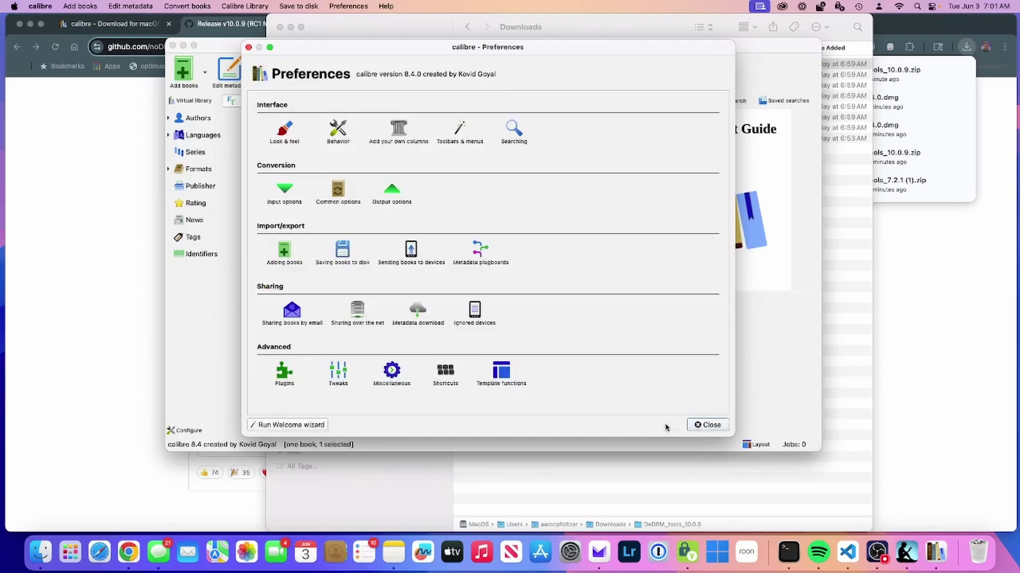
Close the Preferences window and acknowledge the Kindle e-book covers warning.
click(697, 427)
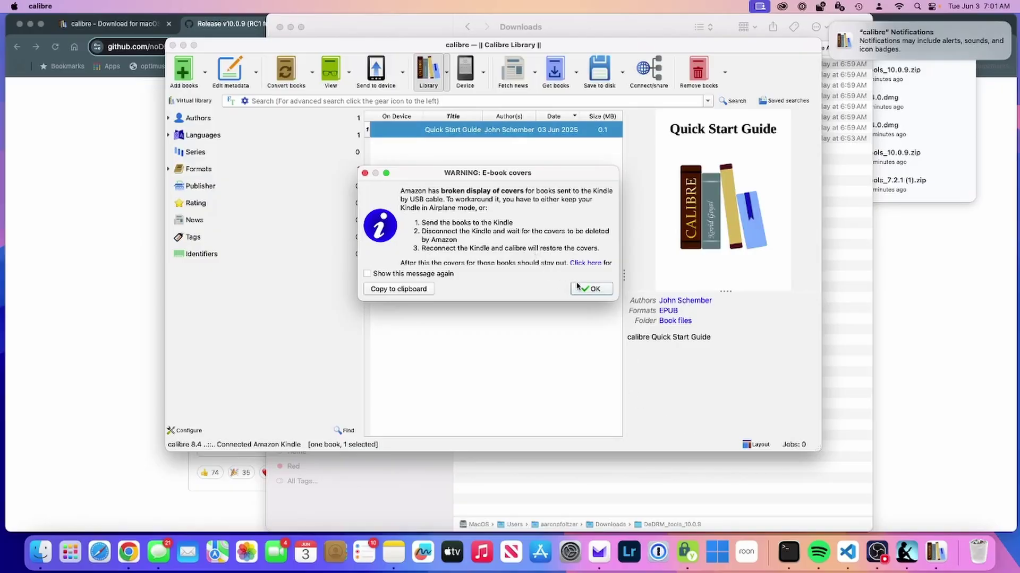
click(579, 288)
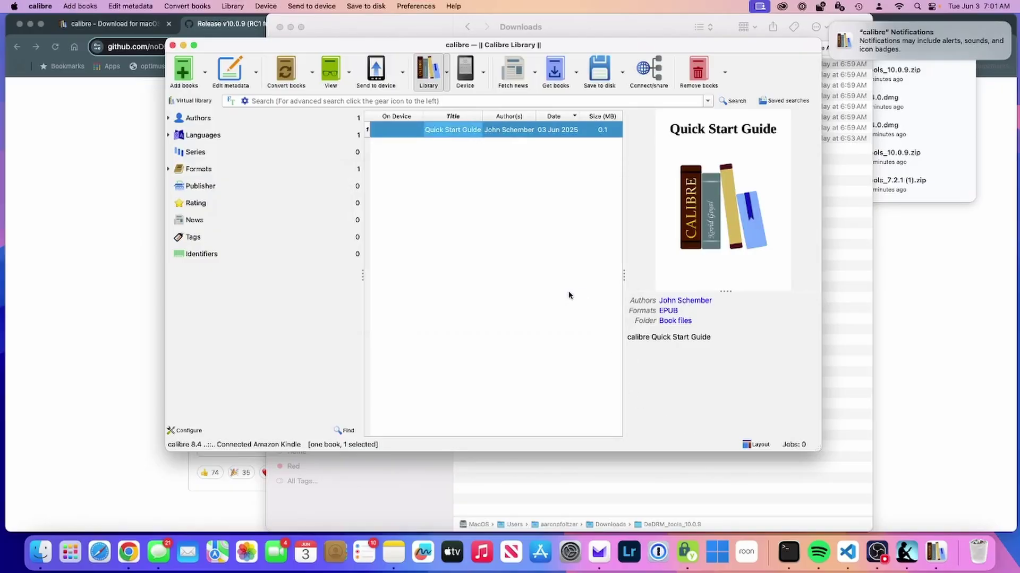
Expand the Kindle's documents › Downloads › Items01 folder in Finder and select all its book files.
click(43, 551)
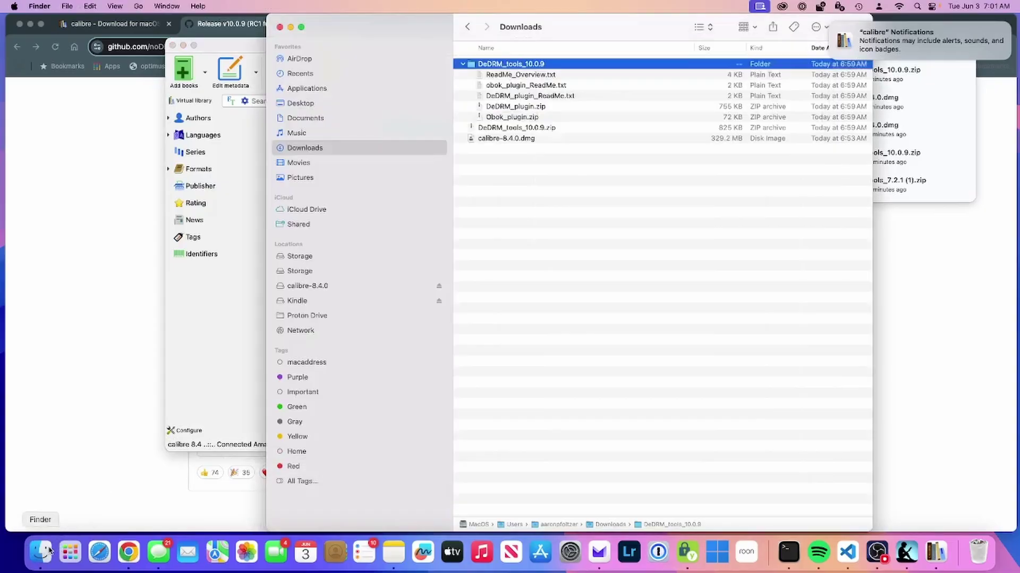
click(313, 306)
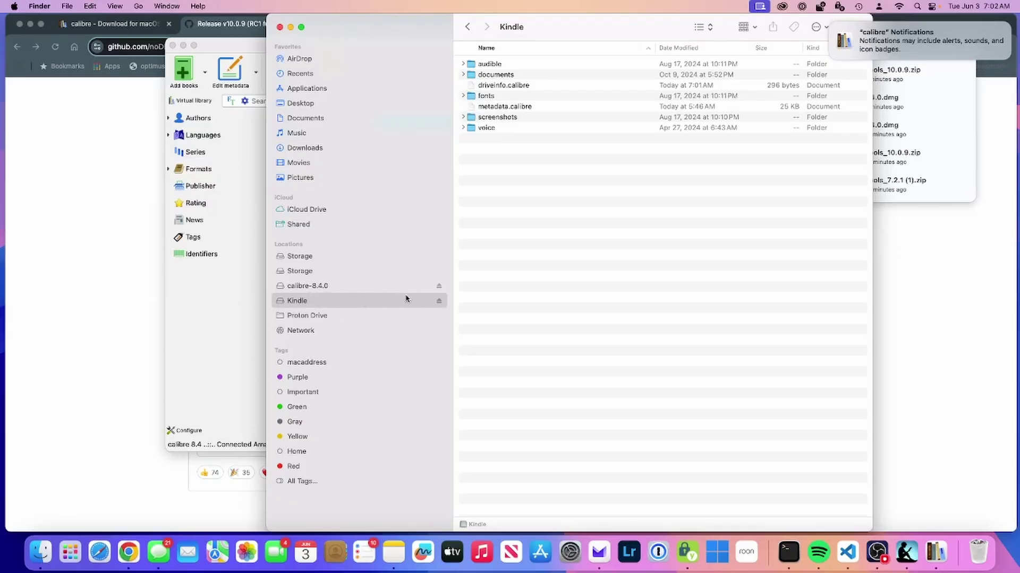
click(463, 75)
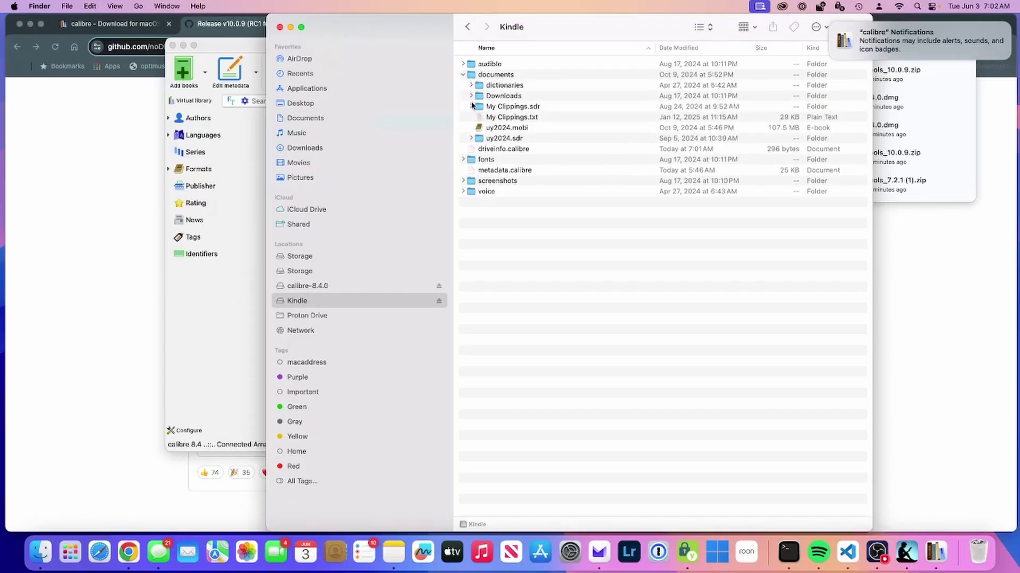
click(471, 96)
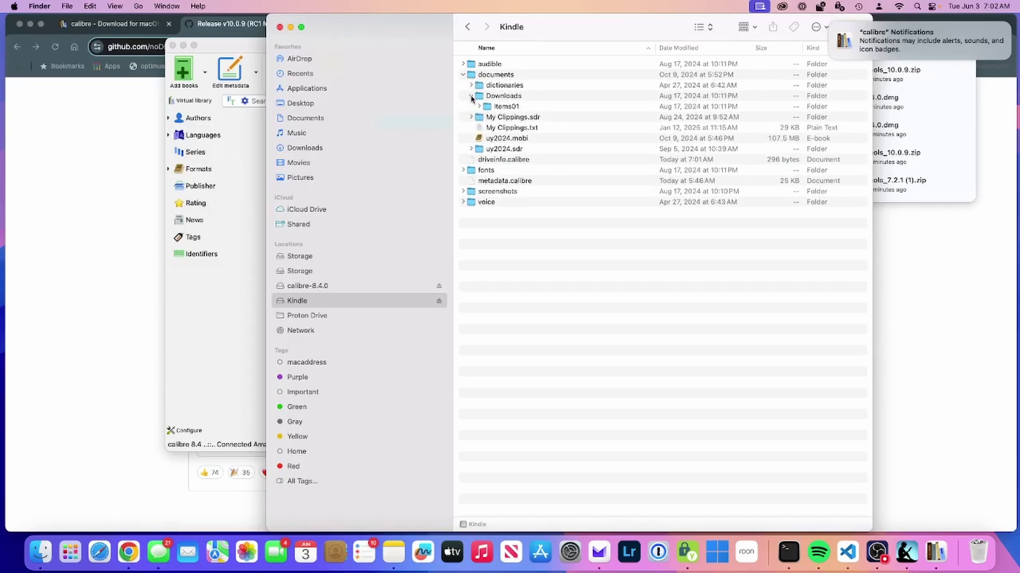
click(480, 107)
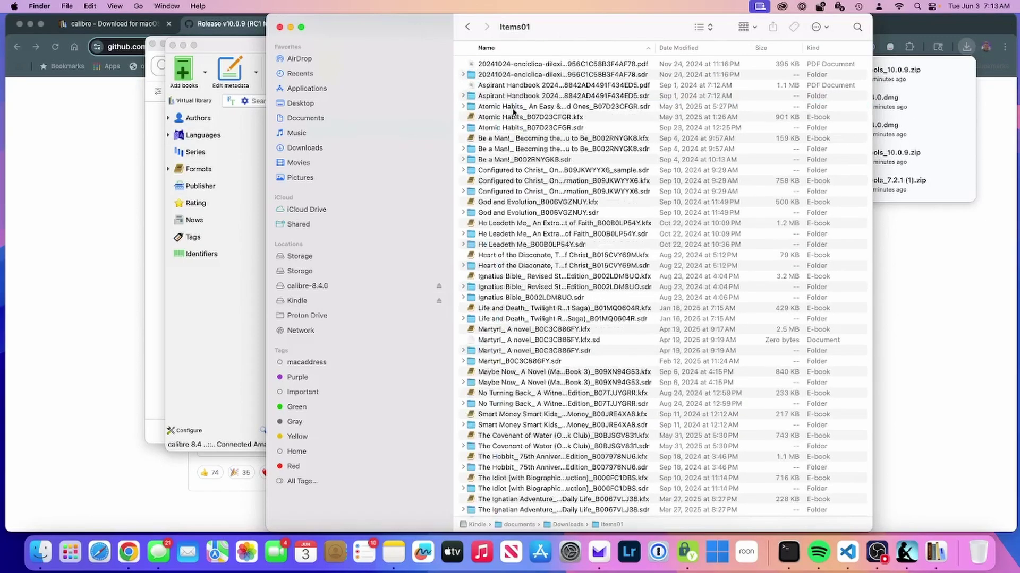
click(678, 161)
key(super+a)
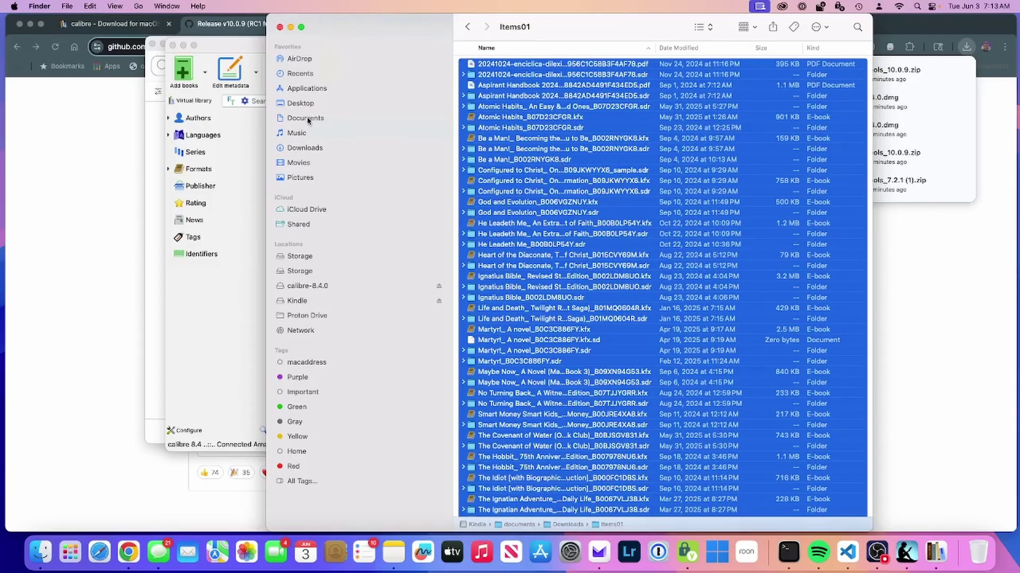
Paste the copied Kindle items into the Mac's Downloads › From Amazon folder.
click(310, 146)
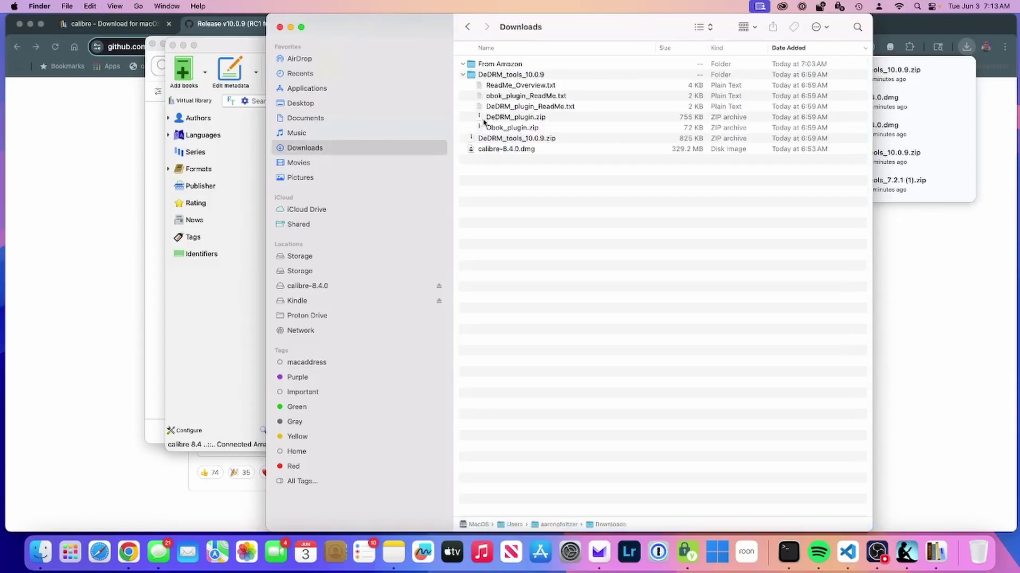
double_click(504, 64)
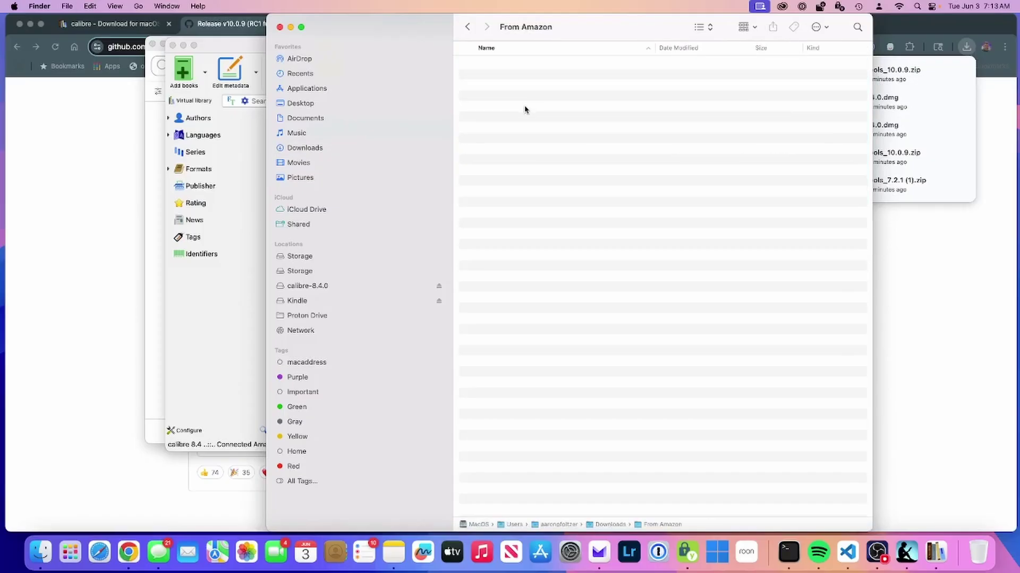
key(super+v)
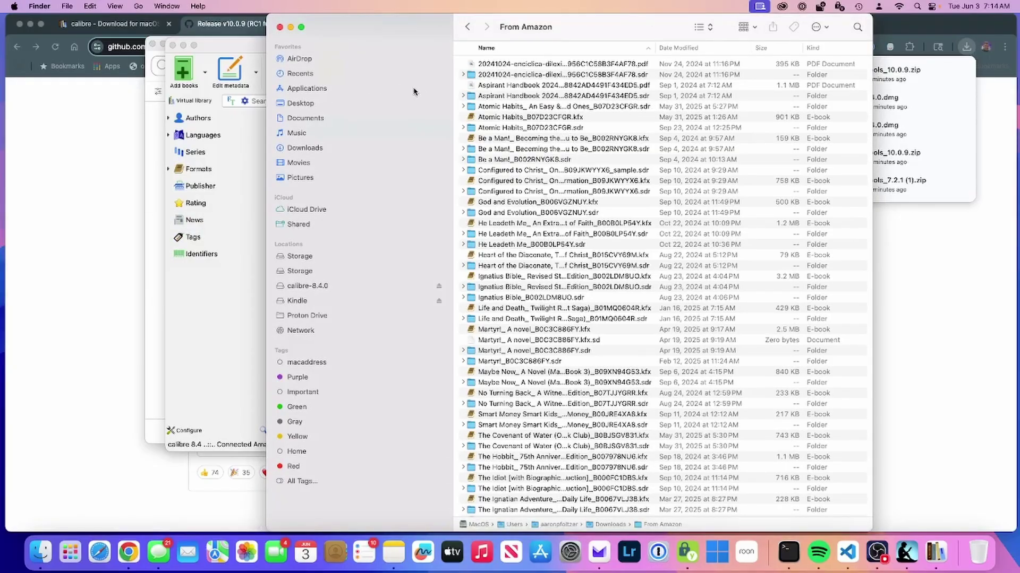
Add The Midnight Library .kfx file from the From Amazon folder to the calibre library.
click(260, 50)
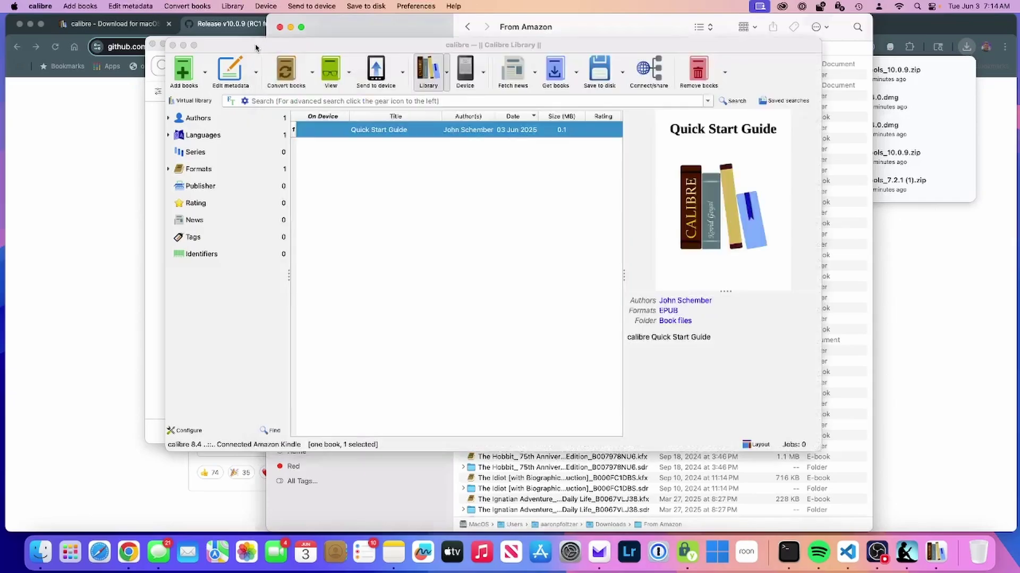
click(197, 73)
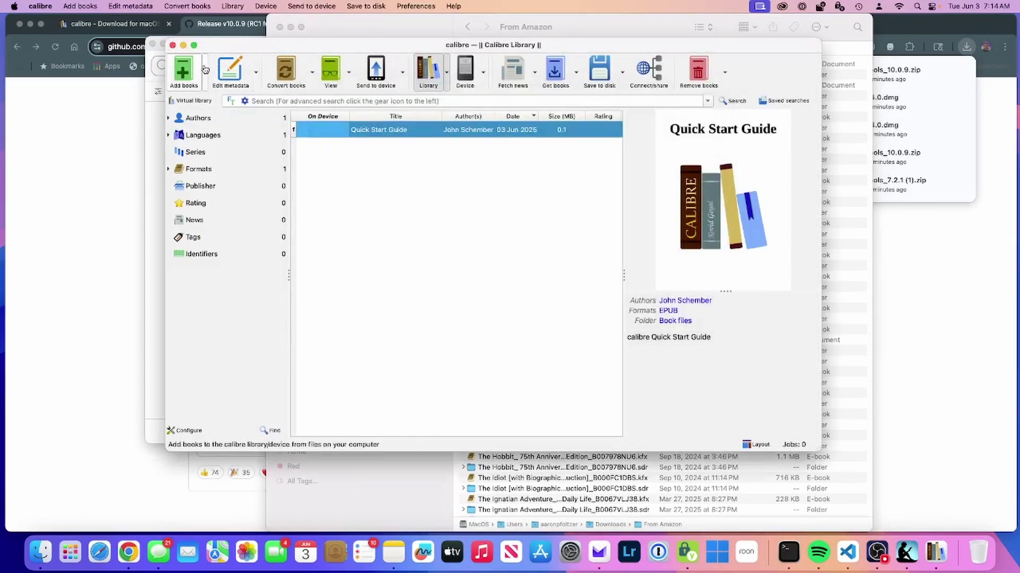
click(183, 71)
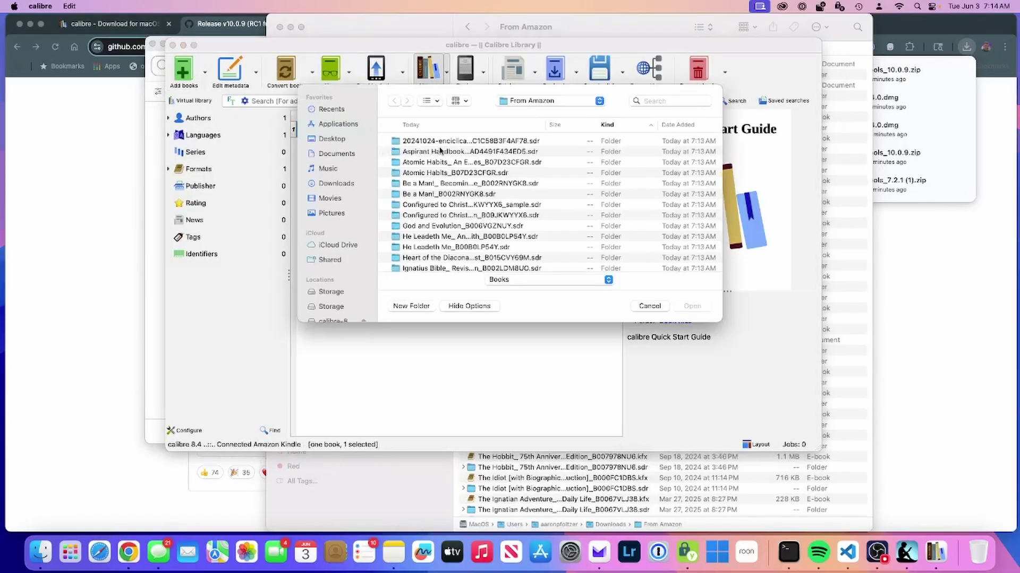
scroll(436, 162, down, 10)
scroll(438, 167, up, 2)
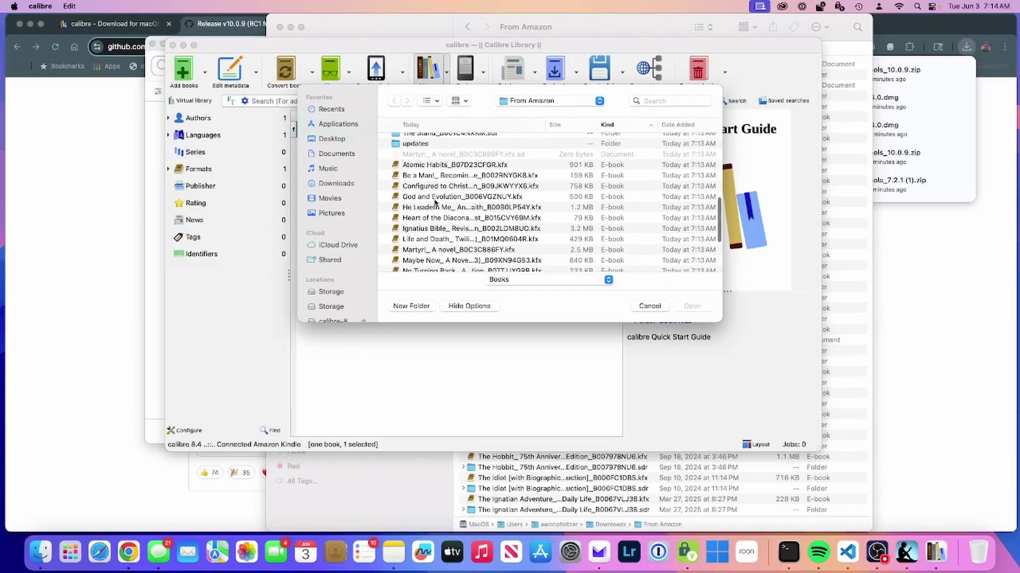
scroll(435, 202, down, 3)
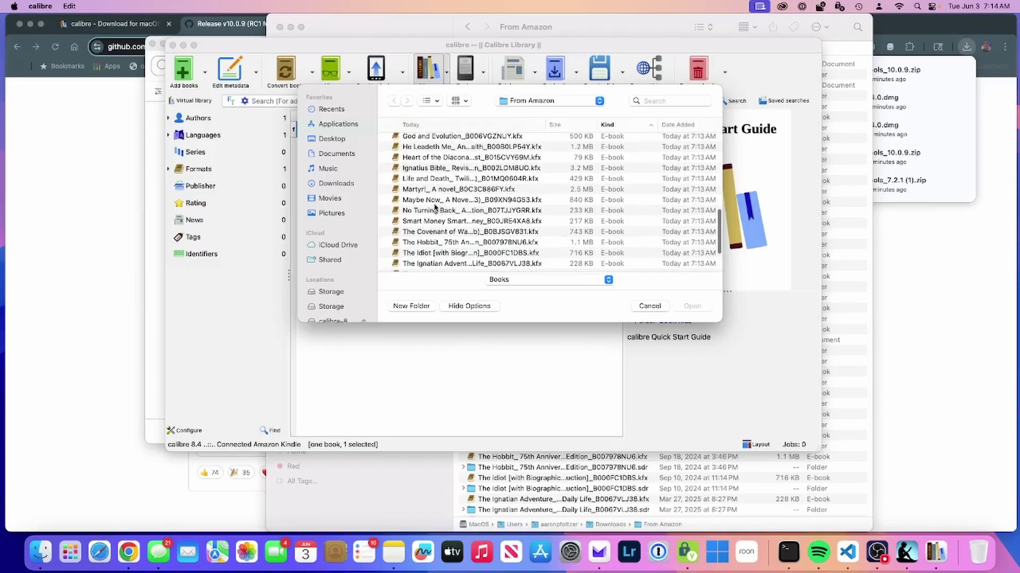
scroll(434, 207, down, 2)
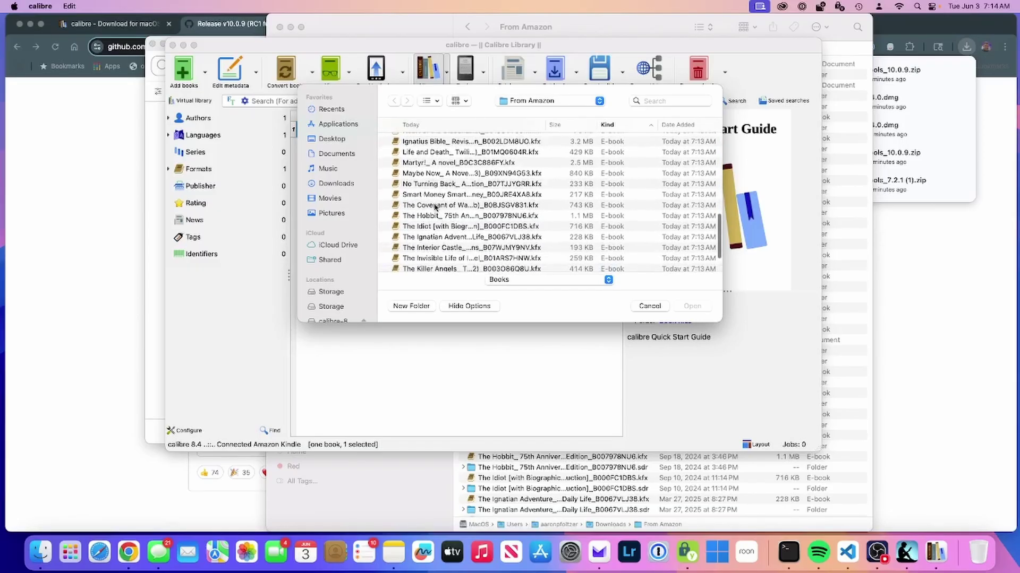
scroll(434, 208, down, 5)
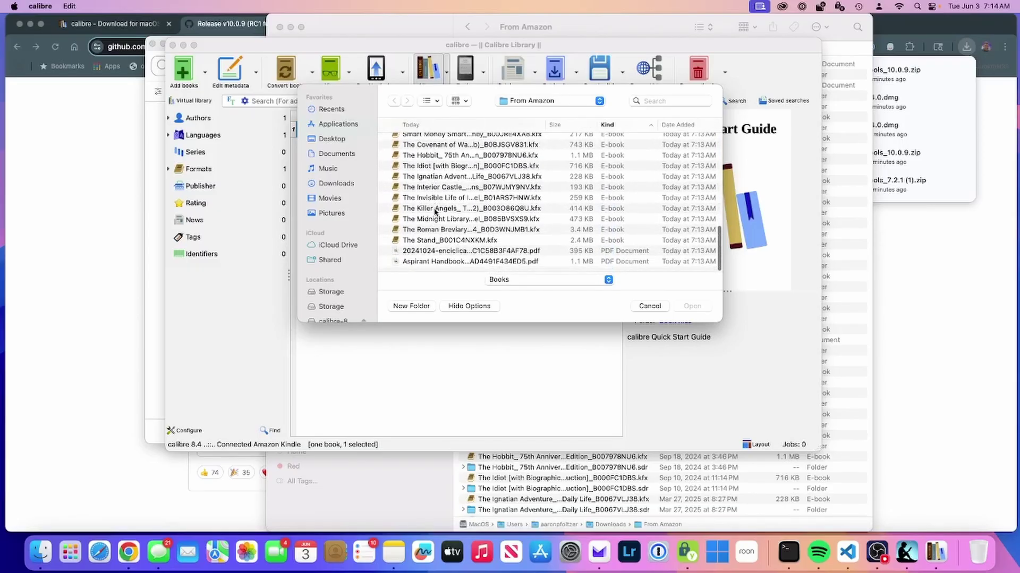
double_click(438, 220)
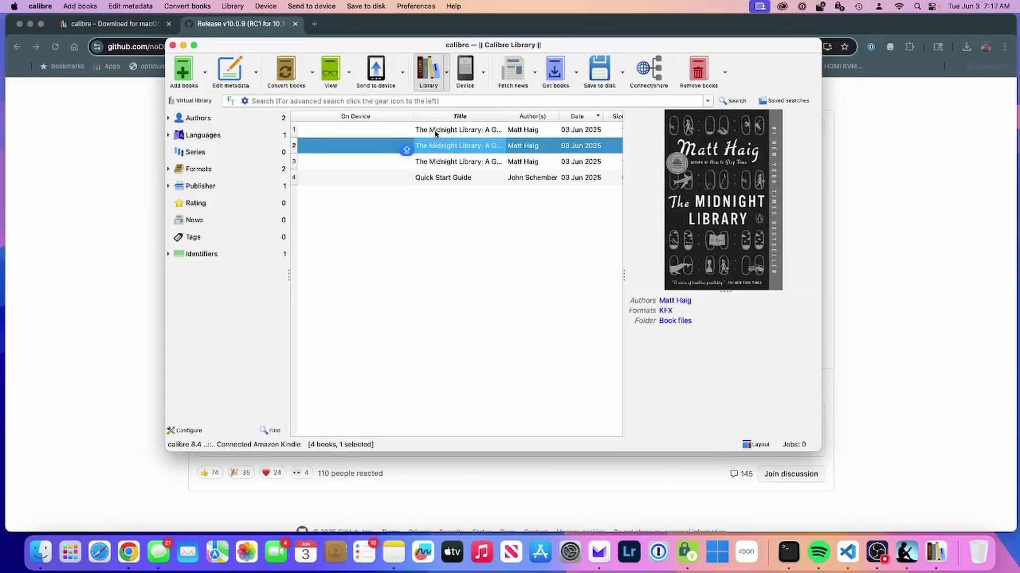
Remove the two duplicate Midnight Library copies from the calibre library.
click(435, 130)
shift+click(437, 161)
right_click(438, 162)
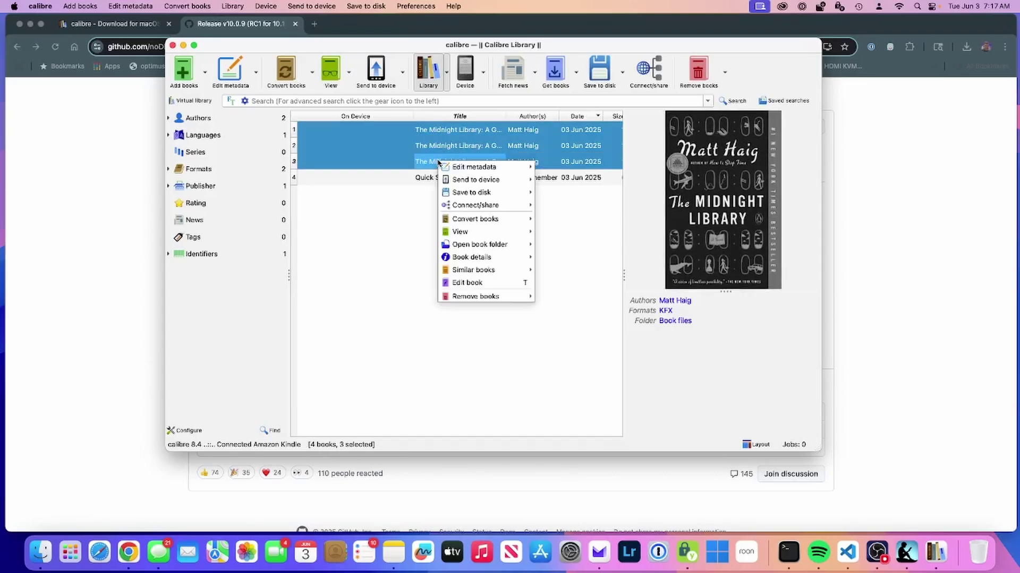
key(Escape)
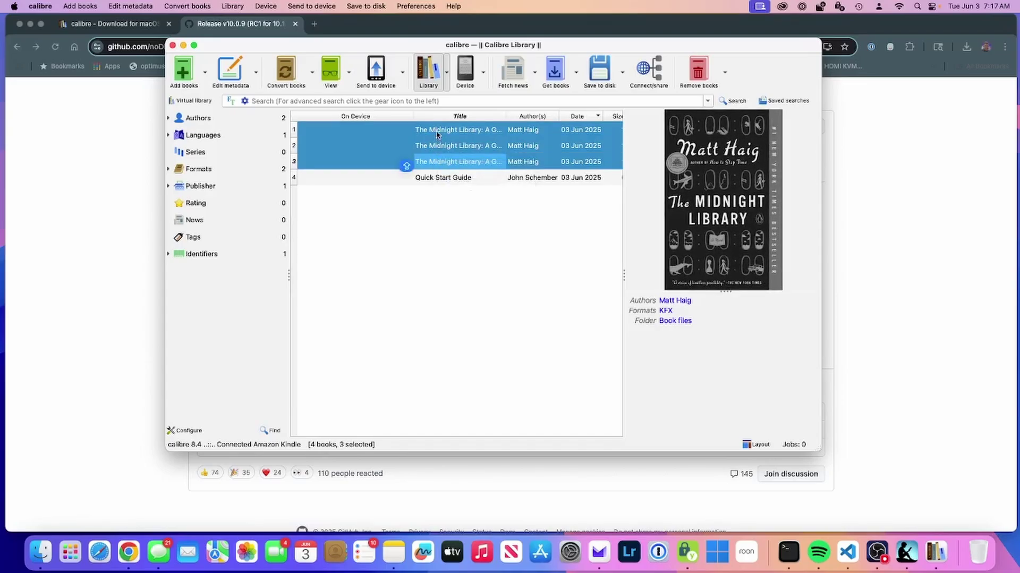
shift+click(437, 143)
right_click(437, 144)
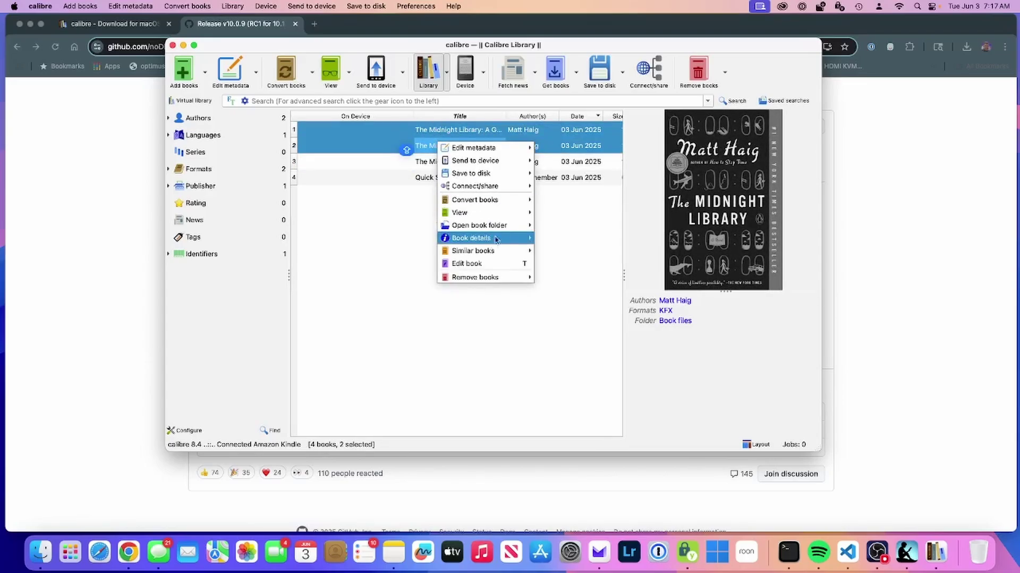
click(487, 234)
Open the individual conversion settings for The Midnight Library.
right_click(457, 130)
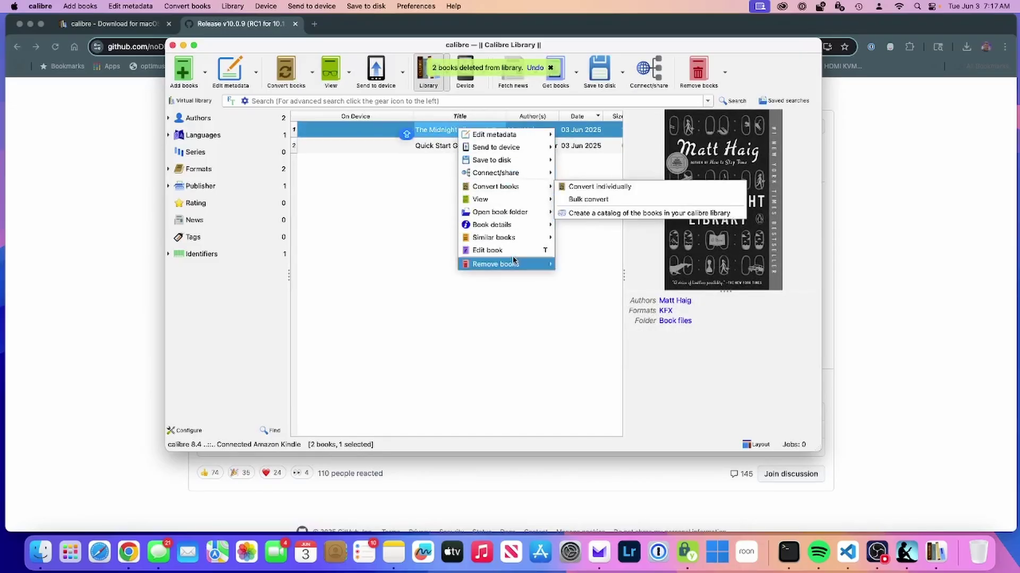
mouse_move(508, 189)
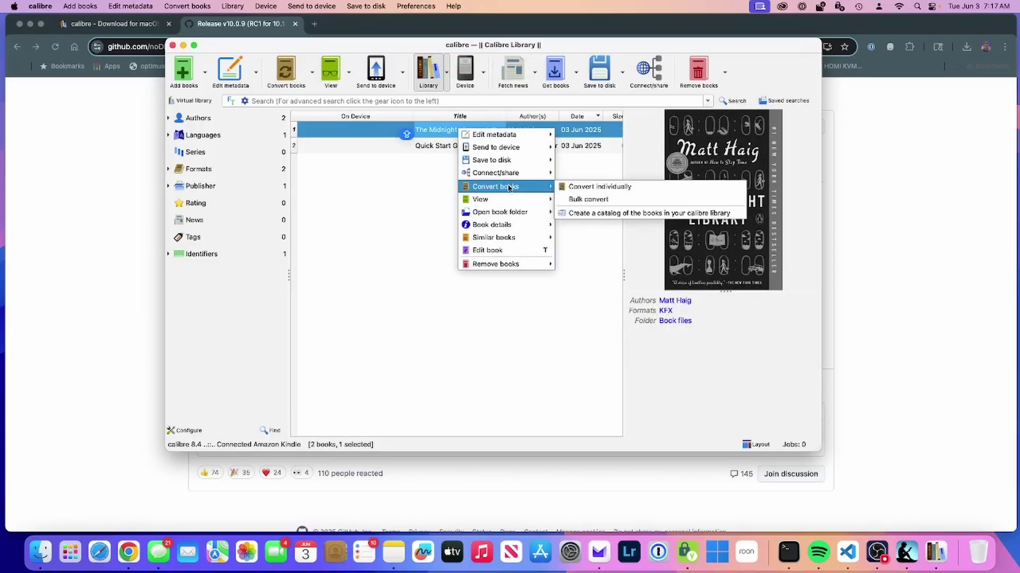
click(587, 186)
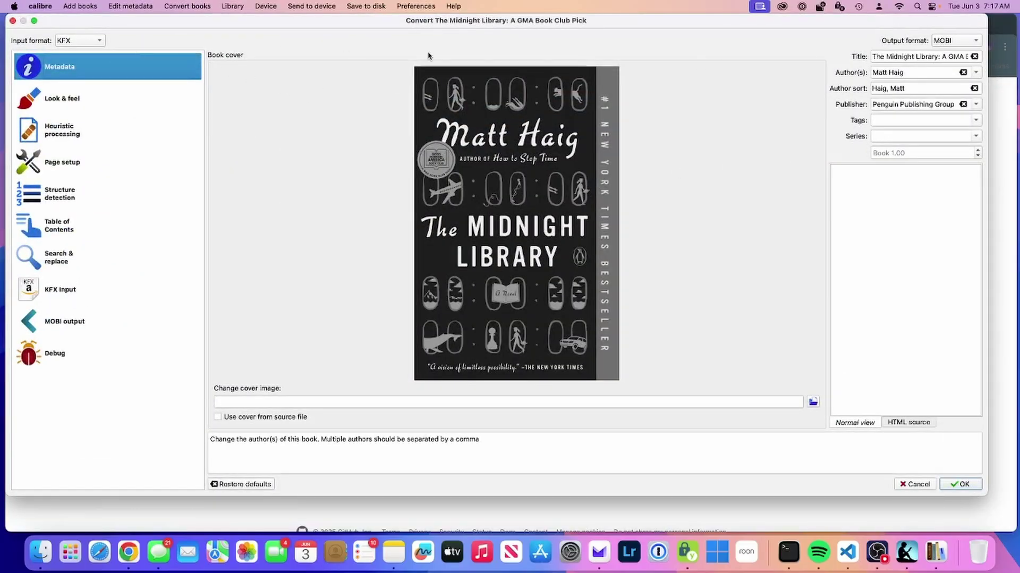
Convert The Midnight Library with EPUB as the output format.
click(941, 43)
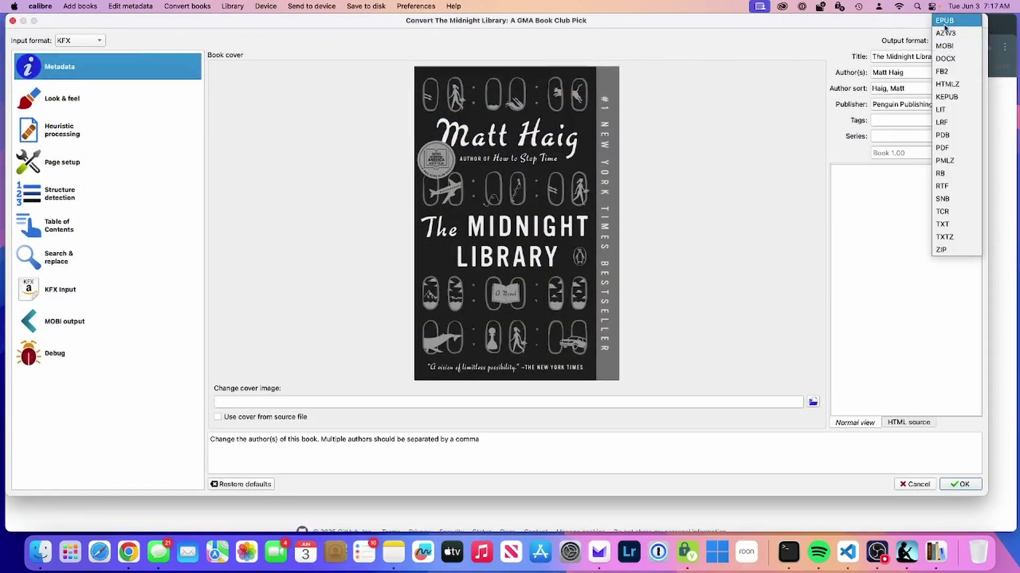
click(947, 22)
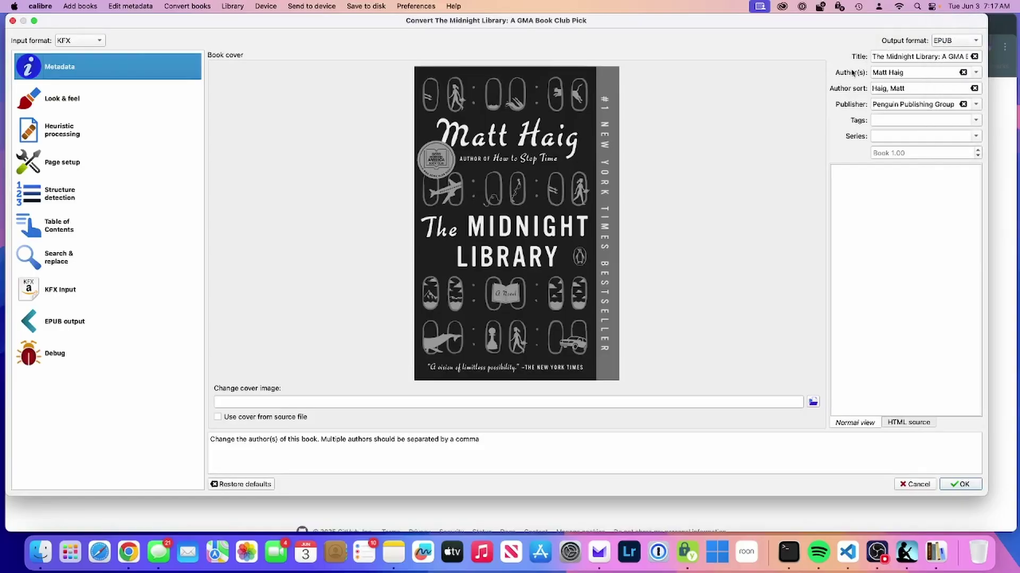
click(962, 485)
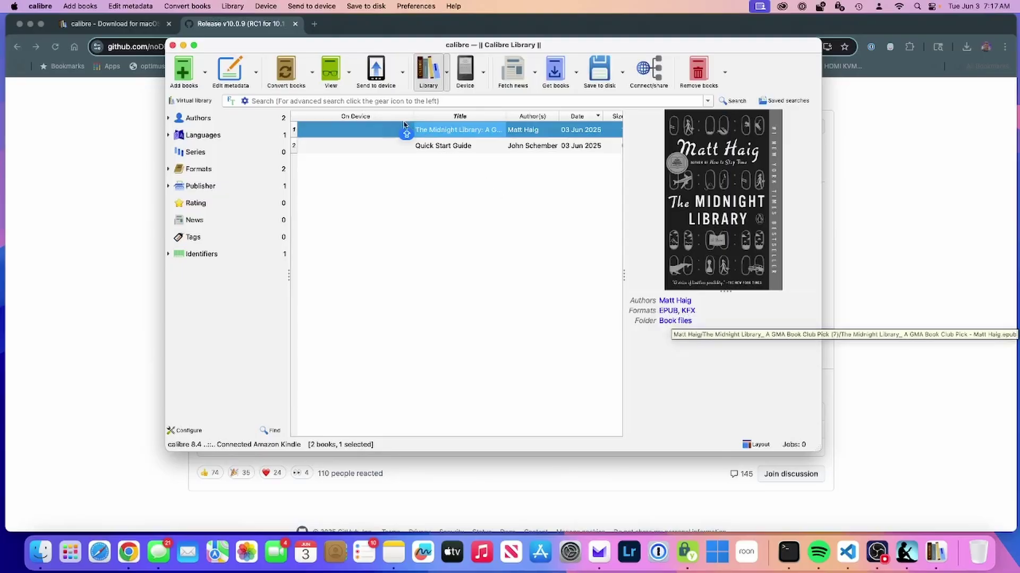
click(366, 135)
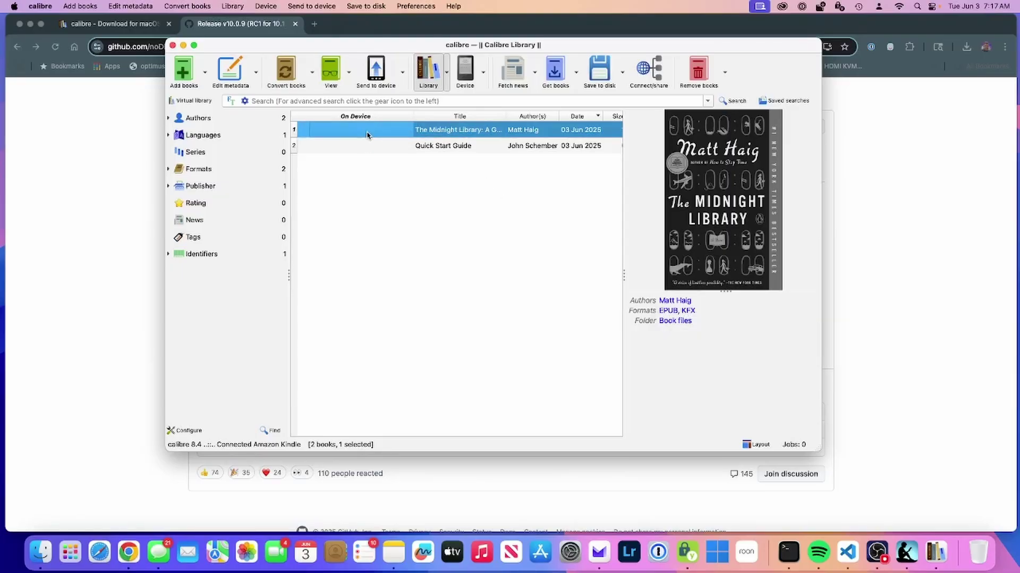
double_click(367, 134)
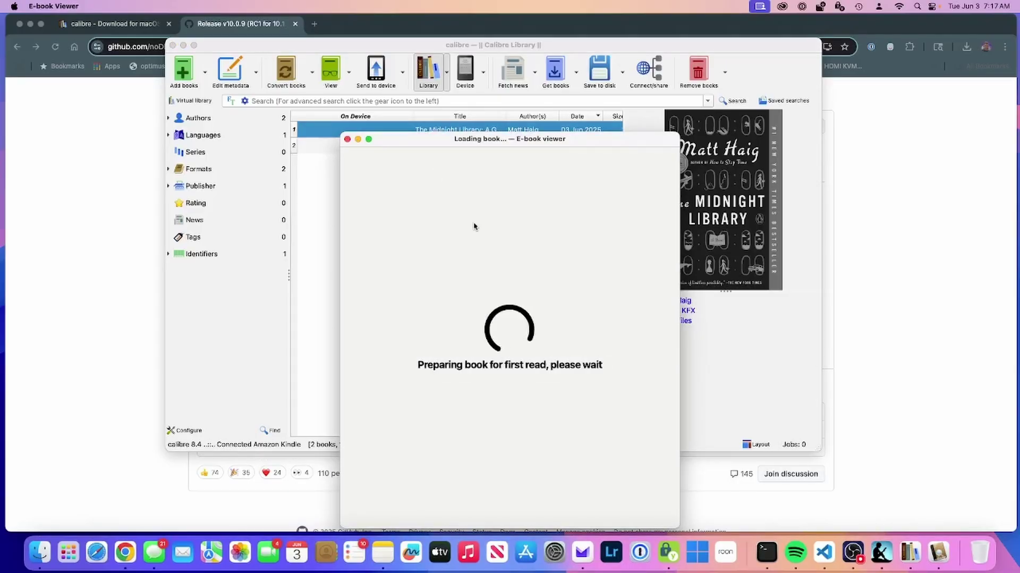
click(468, 204)
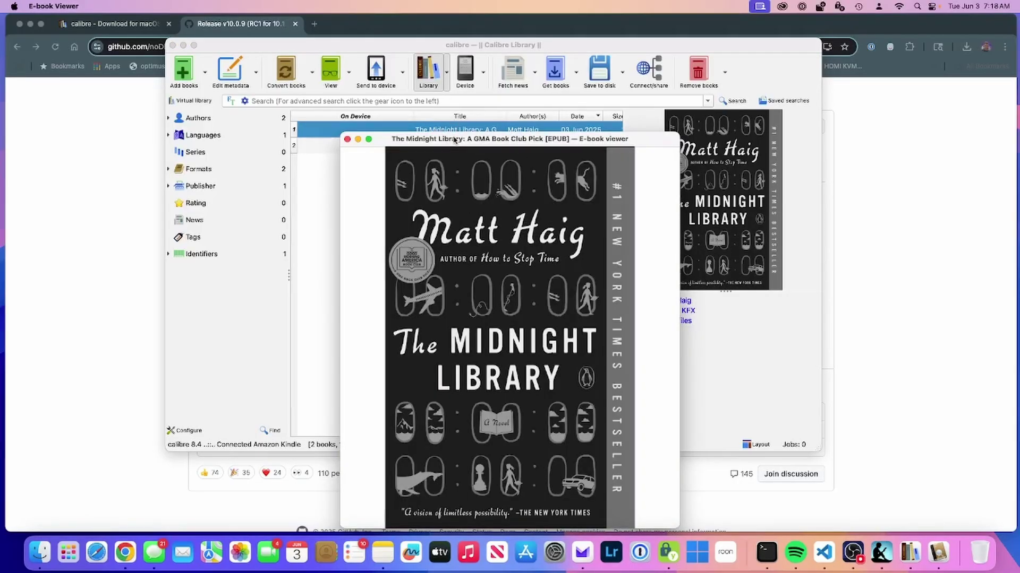
drag(454, 140, 435, 53)
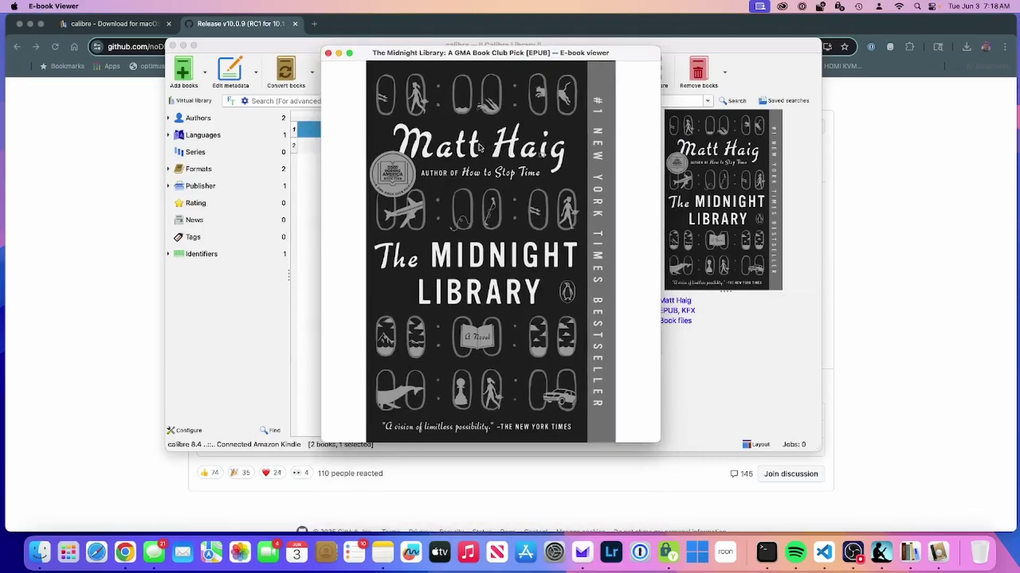
click(328, 53)
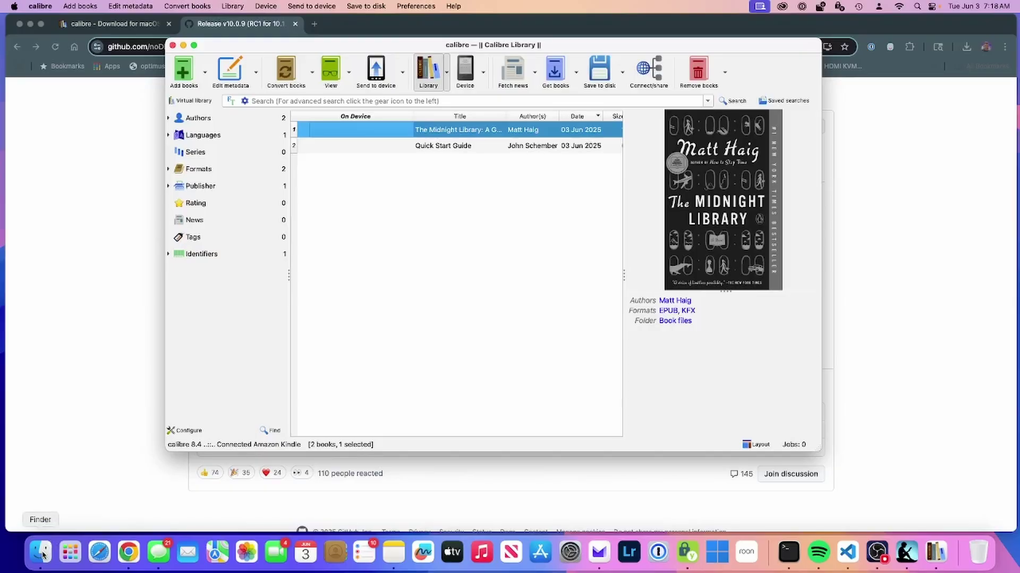
Open Calibre Library in Finder and expand the Matt Haig › Midnight Library book folder.
click(41, 553)
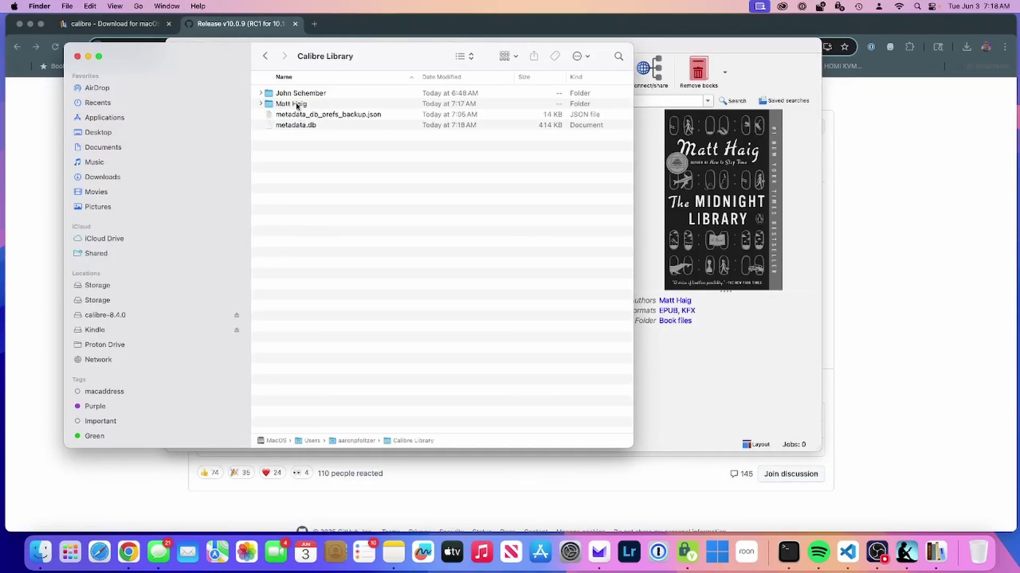
click(262, 105)
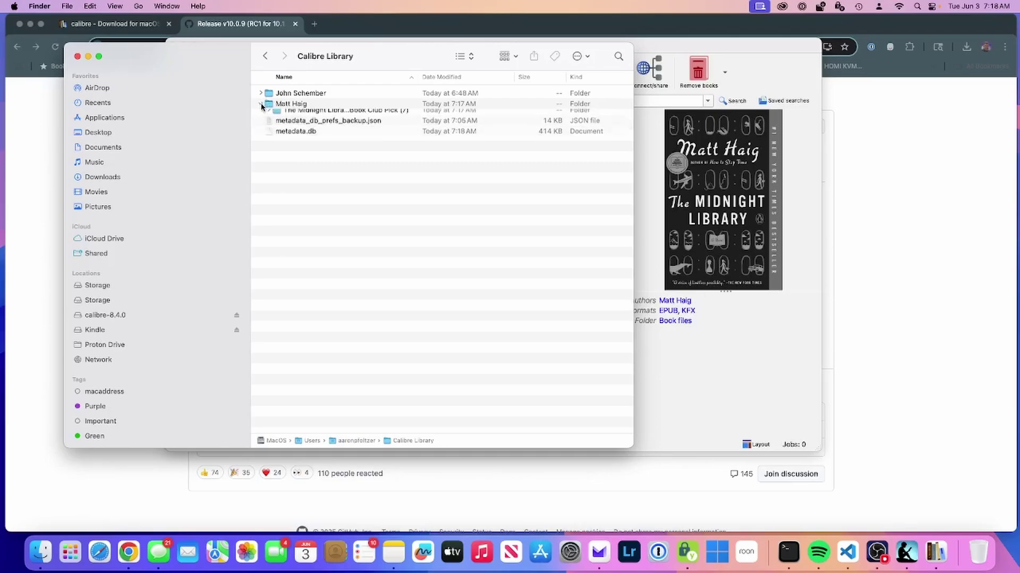
click(269, 114)
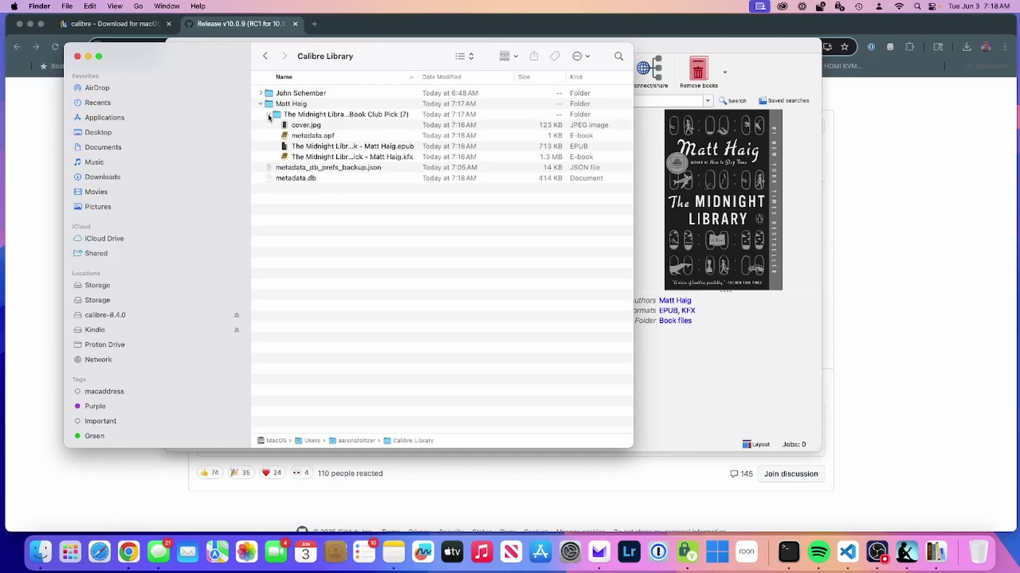
Check the EPUB file's full name, then move Finder aside and bring calibre forward.
click(399, 157)
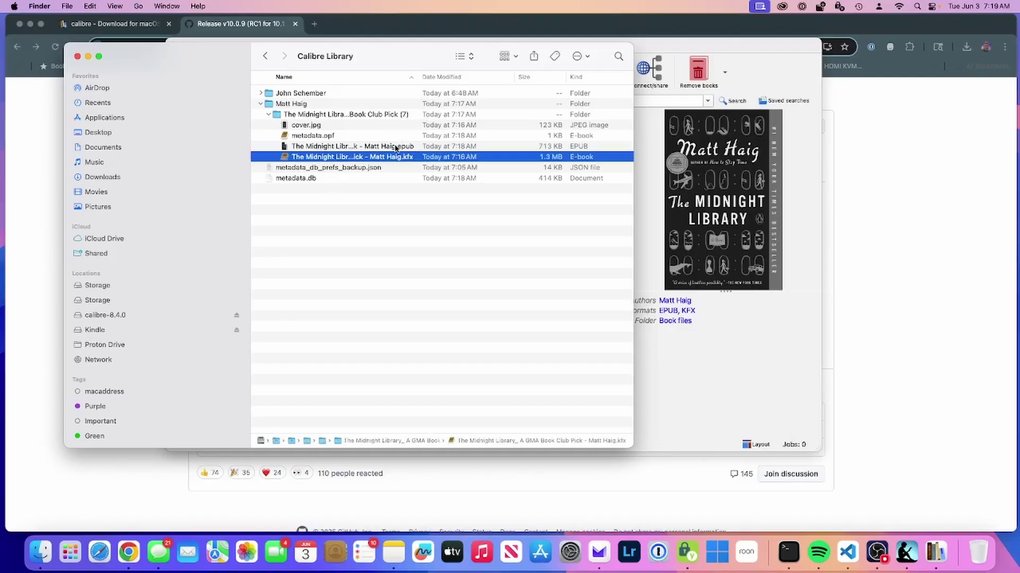
click(396, 148)
key(Return)
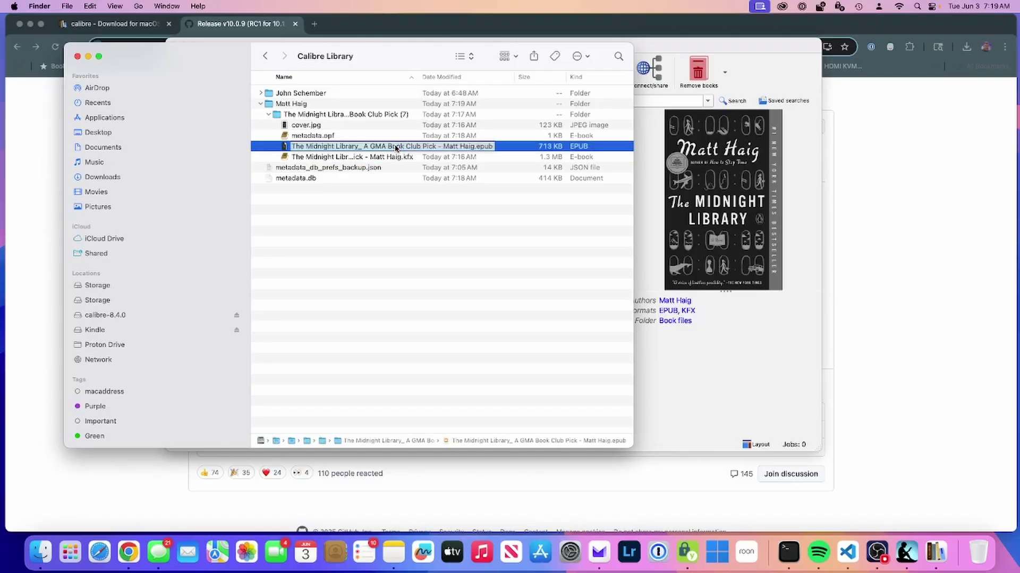
key(Return)
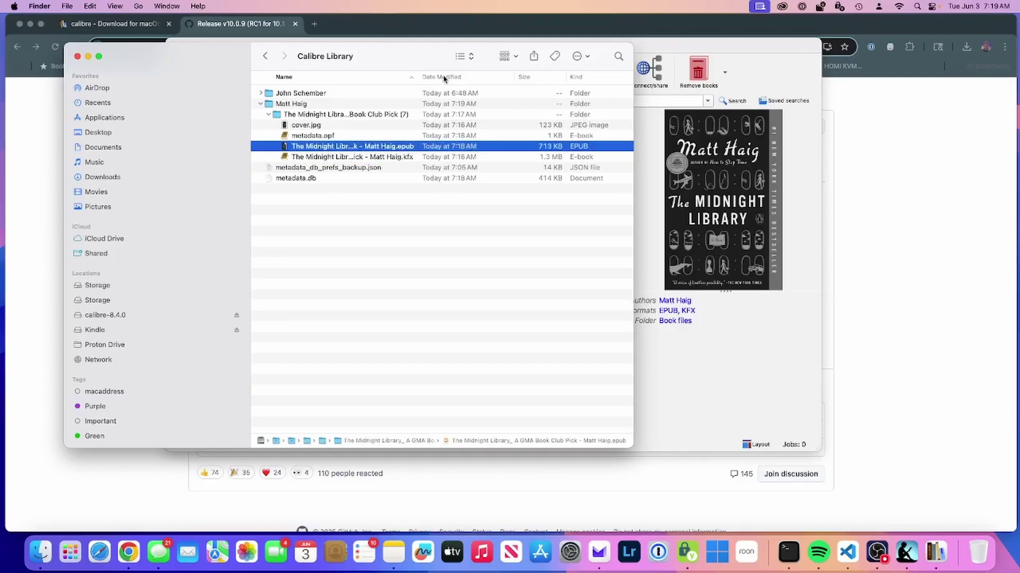
drag(403, 67, 483, 75)
click(337, 49)
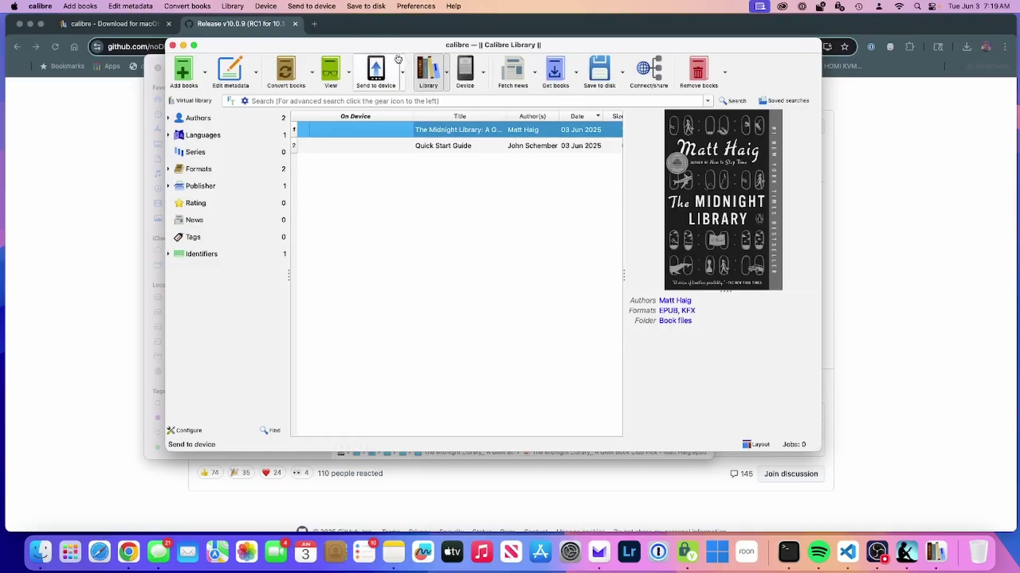
Move the calibre window to the right and bring the Finder window back in front.
drag(382, 43, 402, 44)
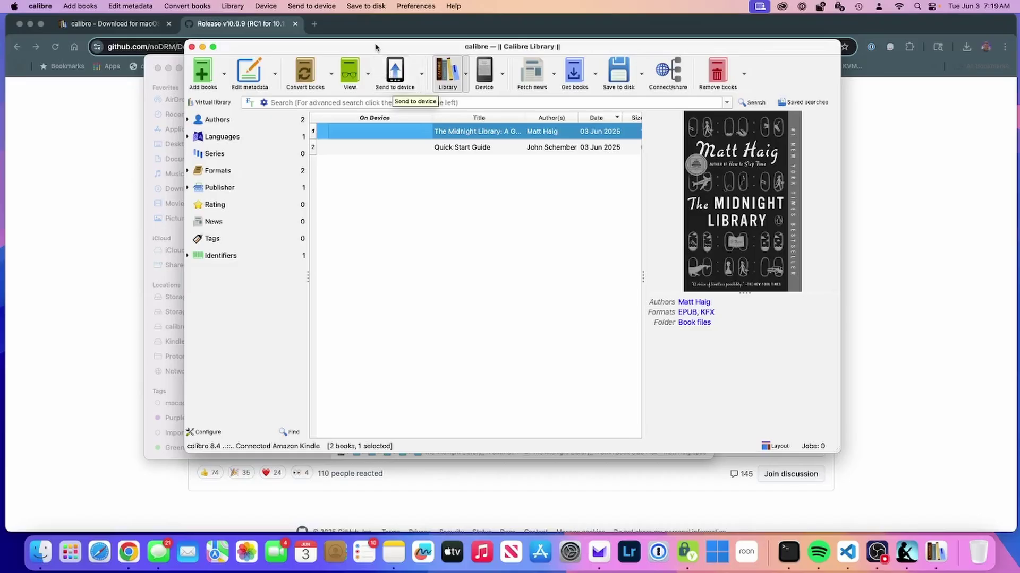
drag(372, 46, 562, 46)
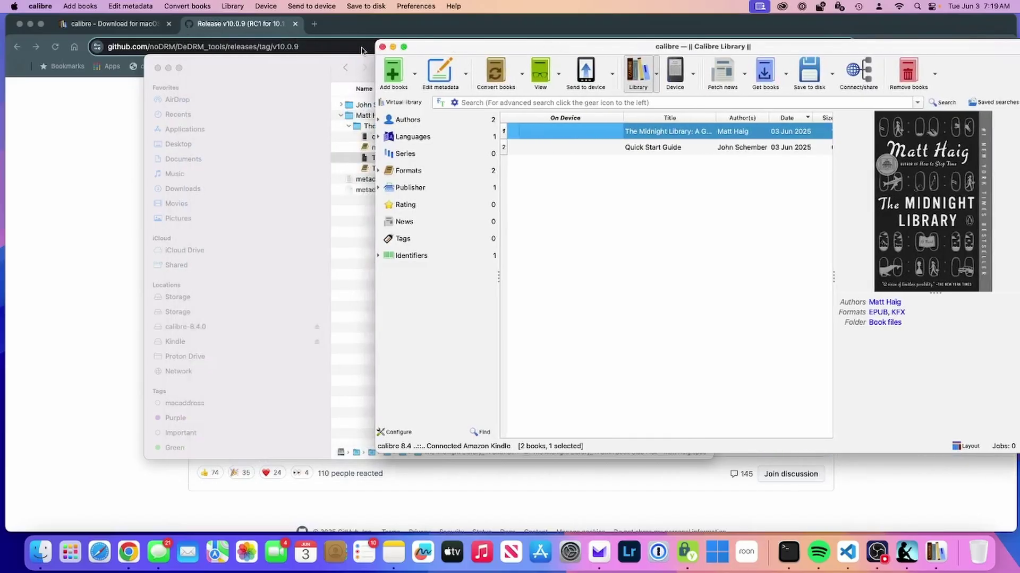
click(270, 77)
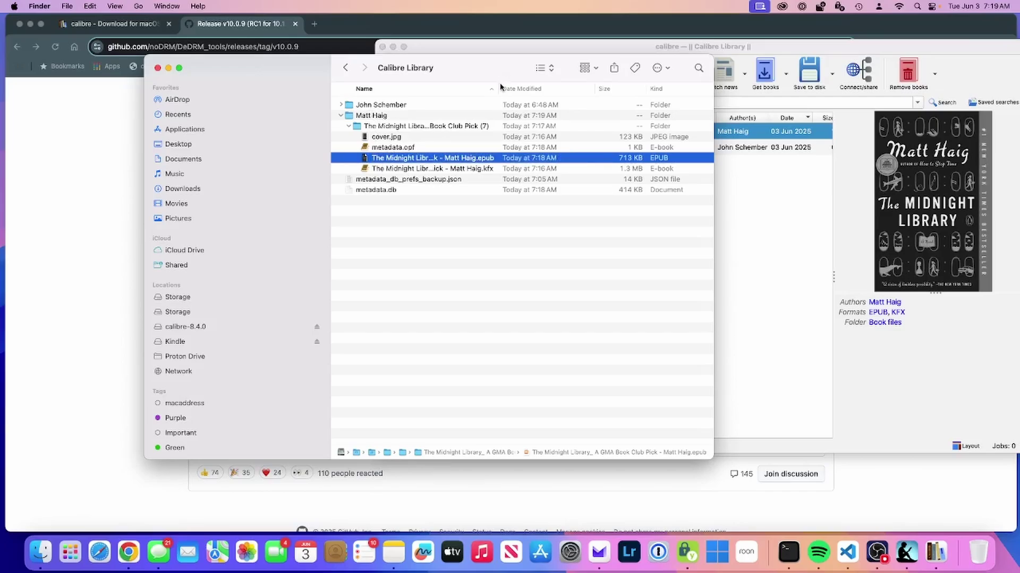
Widen Finder's Name column to read 'The Midnight Library_ A GMA Book Club Pick - Matt Haig.epub'.
drag(499, 86, 567, 88)
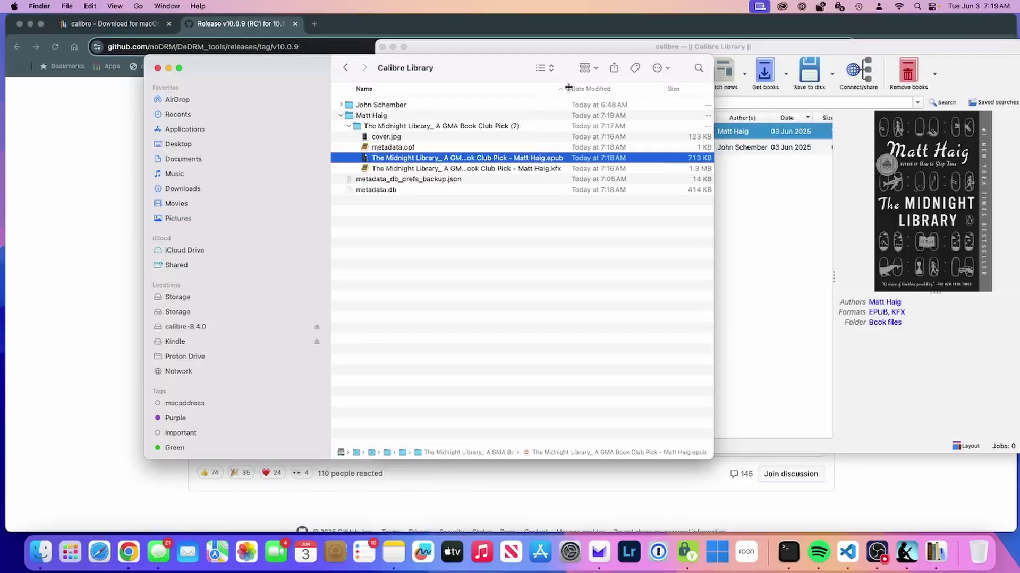
click(560, 158)
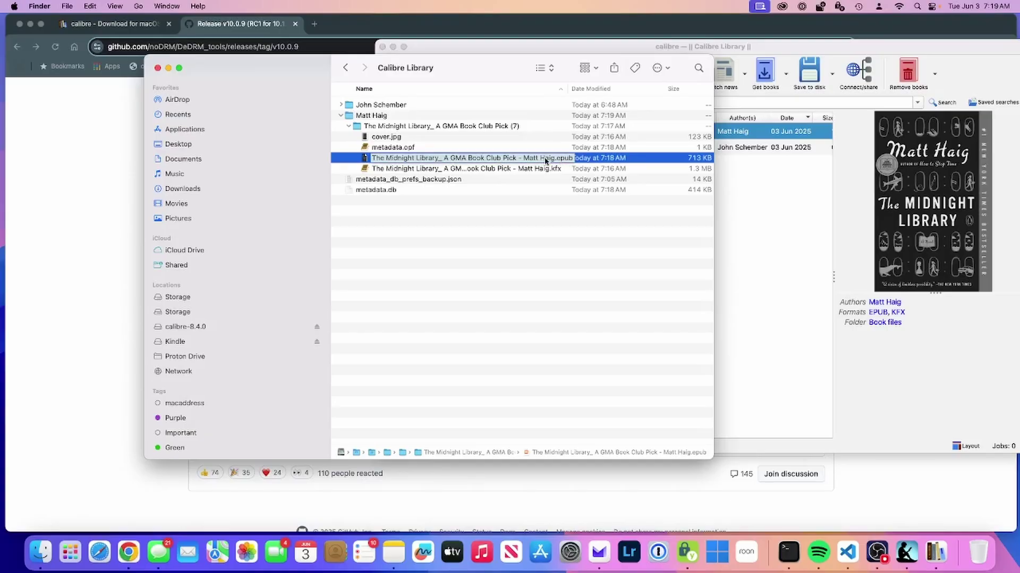
key(Return)
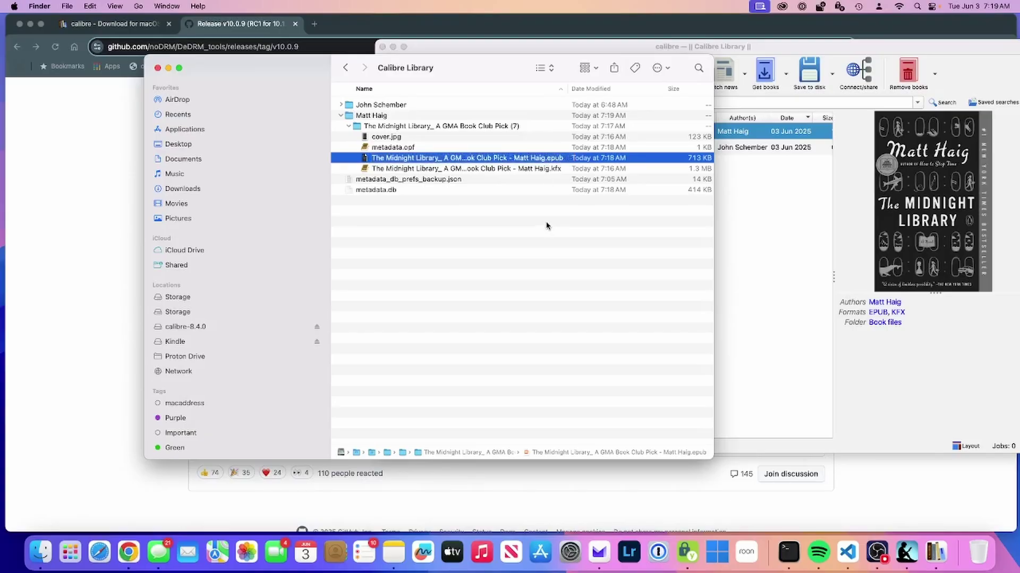